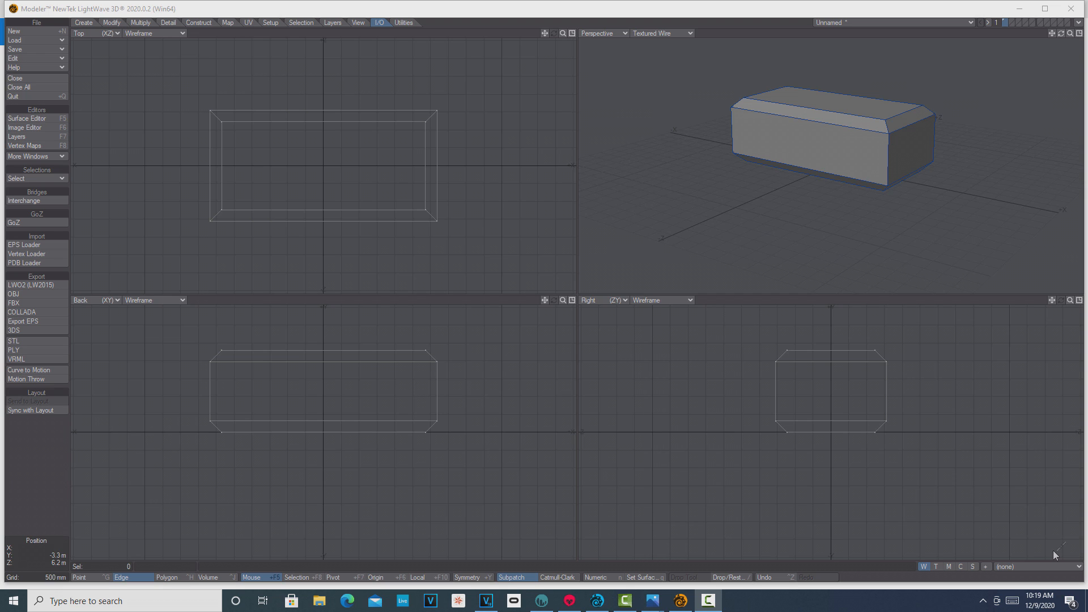
pyautogui.click(544, 601)
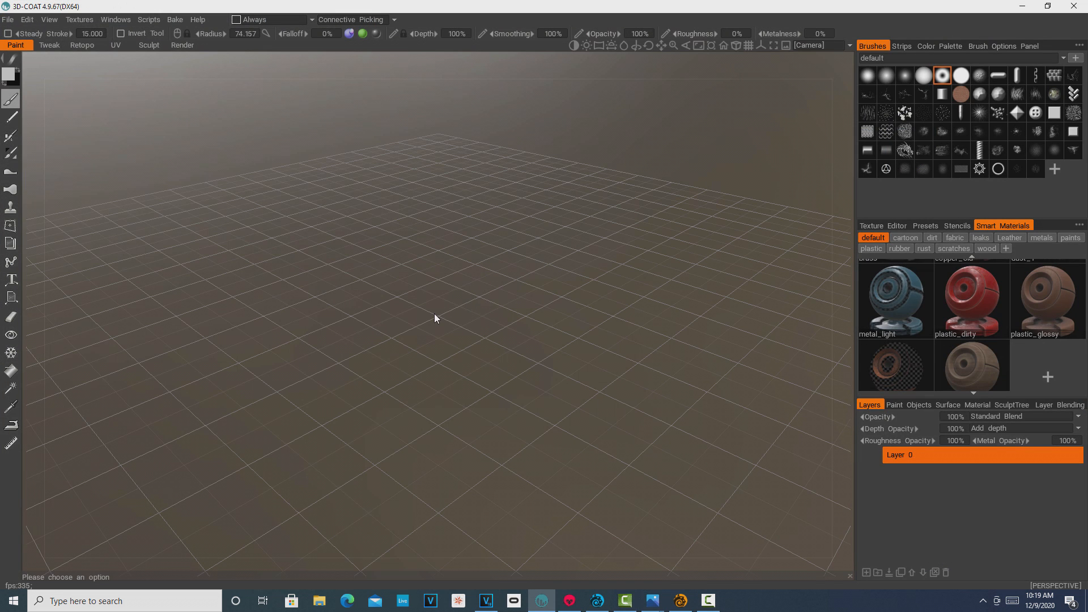
pyautogui.click(680, 602)
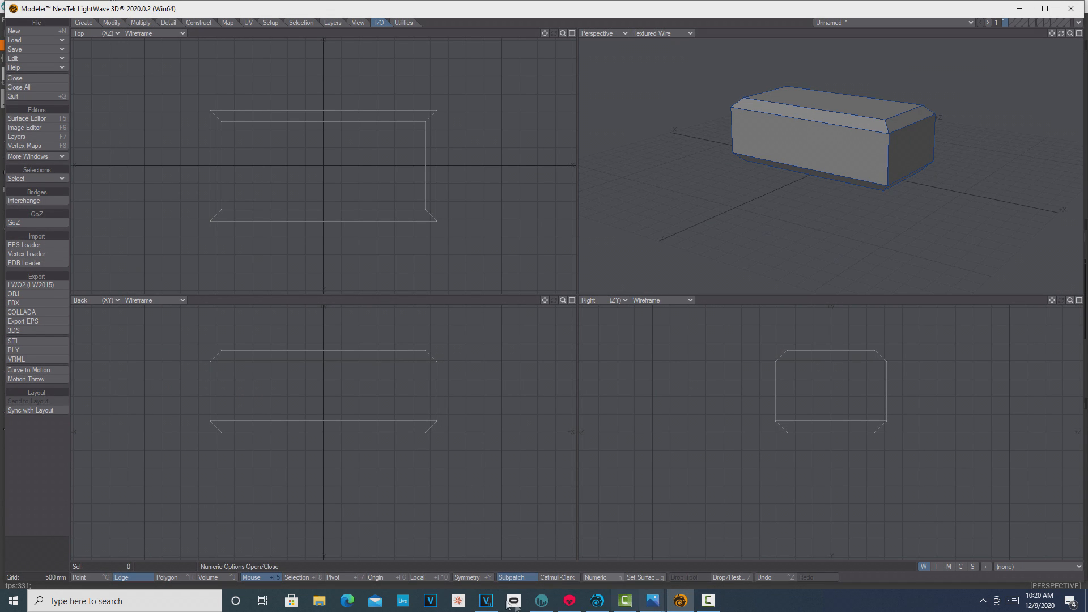
pyautogui.click(542, 602)
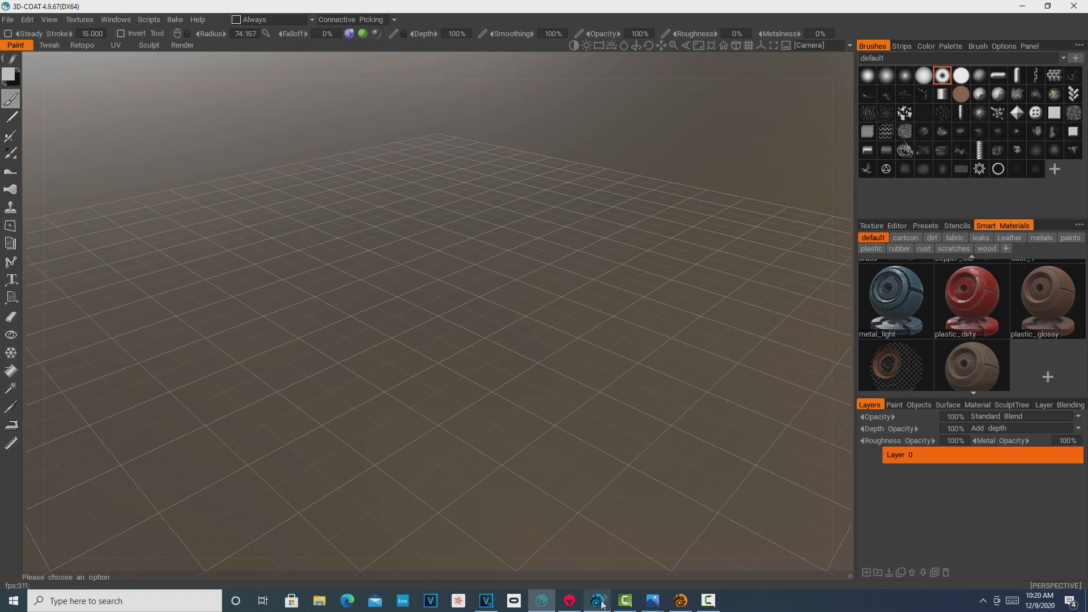
pyautogui.click(682, 602)
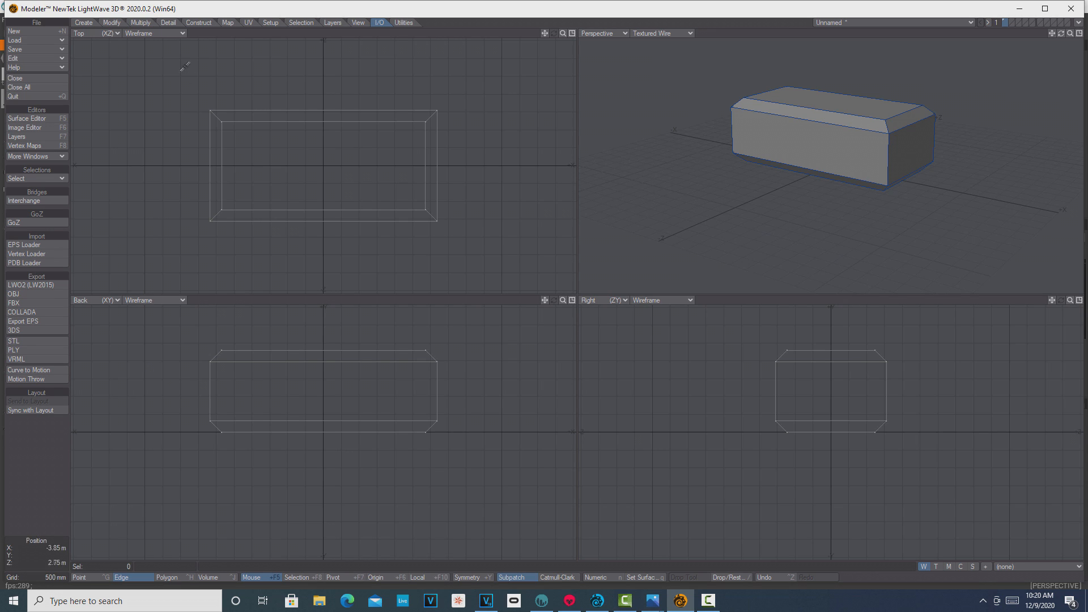
# - Start exporting the box object in LWO2 (LW2015) format
pyautogui.click(82, 23)
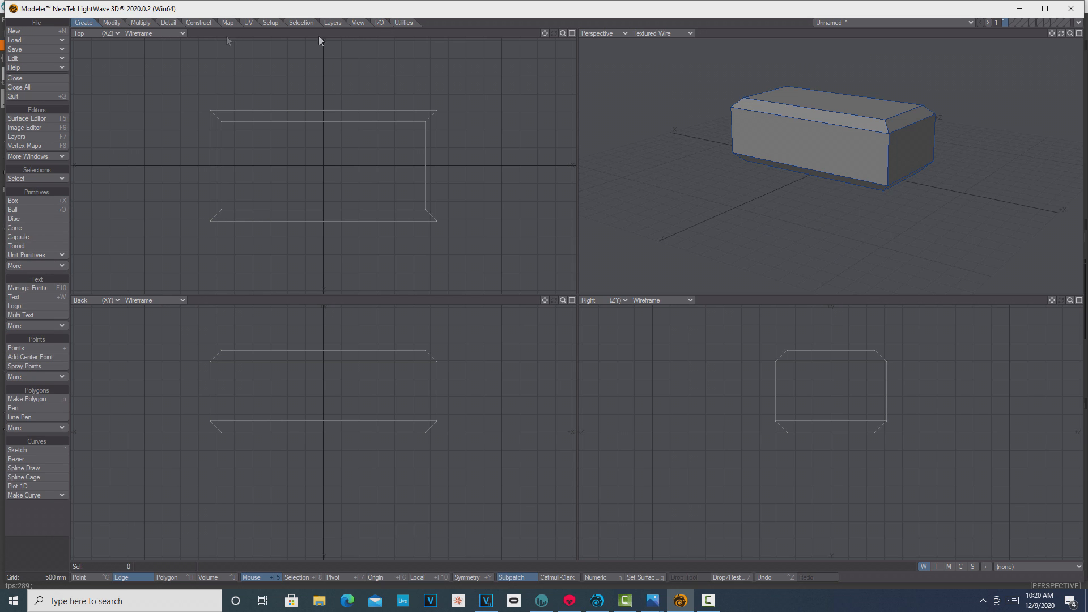
pyautogui.click(383, 23)
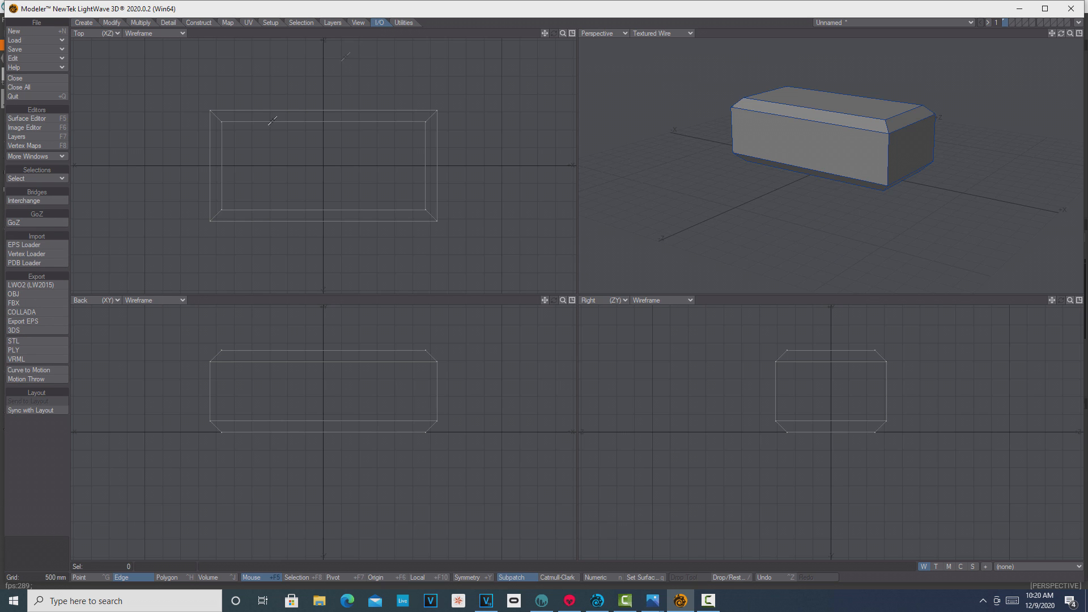
pyautogui.click(46, 285)
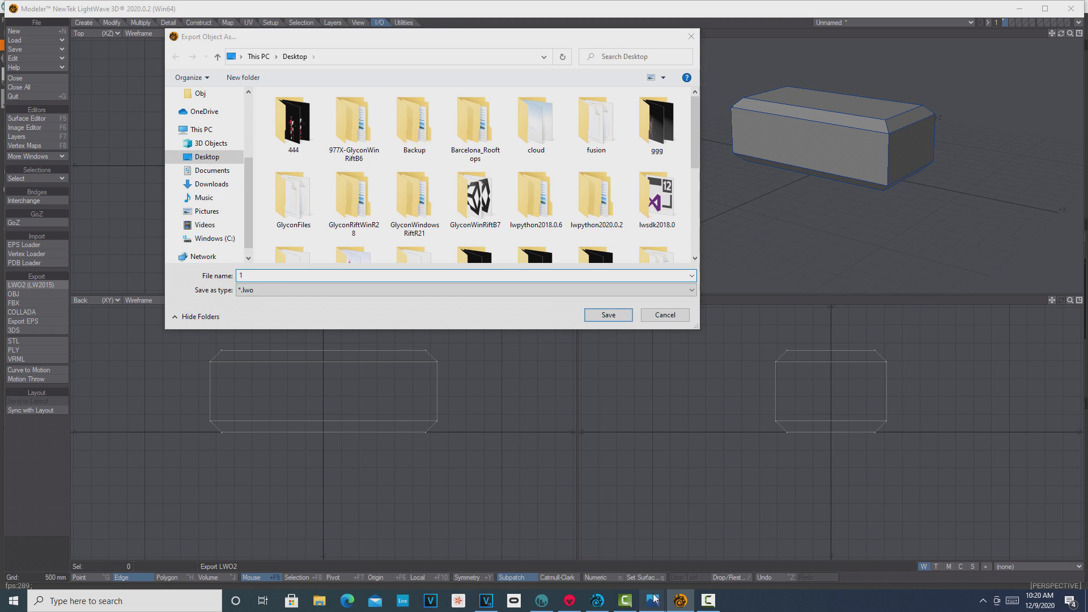
# - View the testxxx.jpg image of the textured figure in Photos and return to Modeler's export dialog
pyautogui.moveTo(652, 601)
pyautogui.click(791, 537)
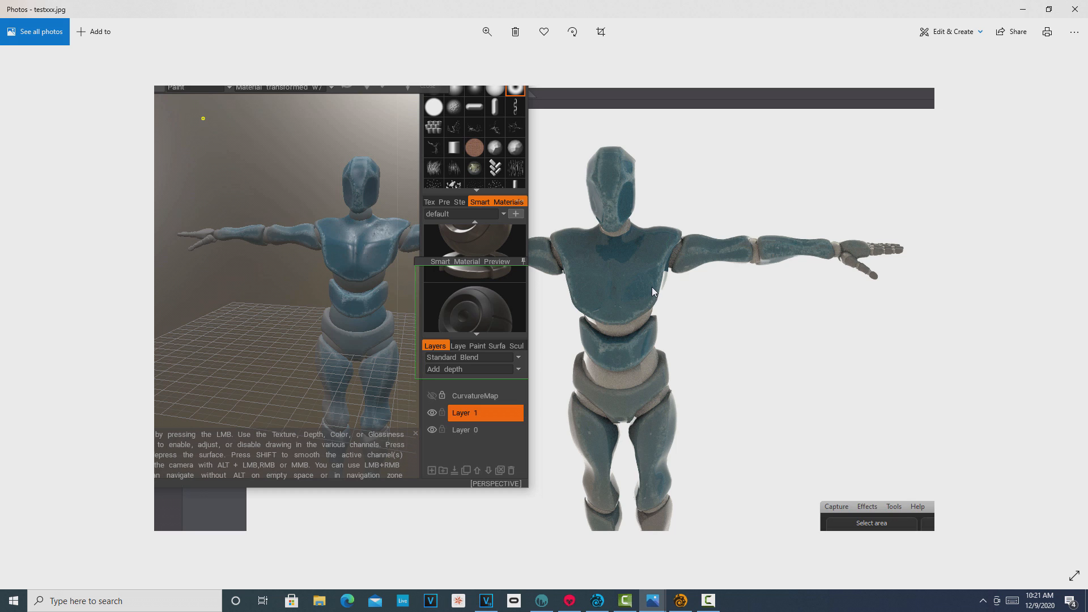
pyautogui.click(681, 601)
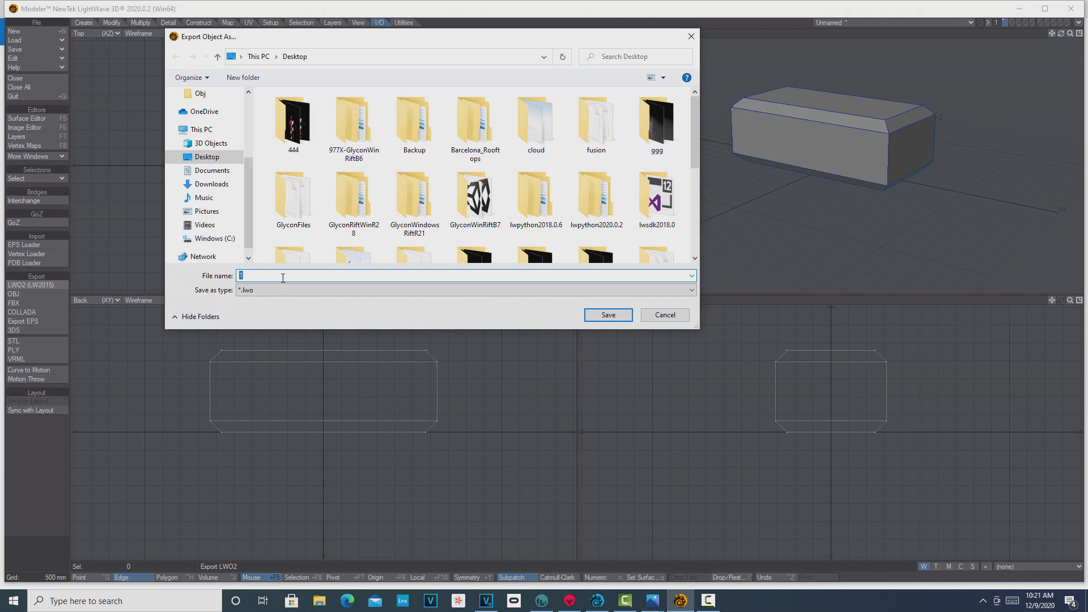
# - Name the exported LWO file box2 and save it on the Desktop
pyautogui.write('B')
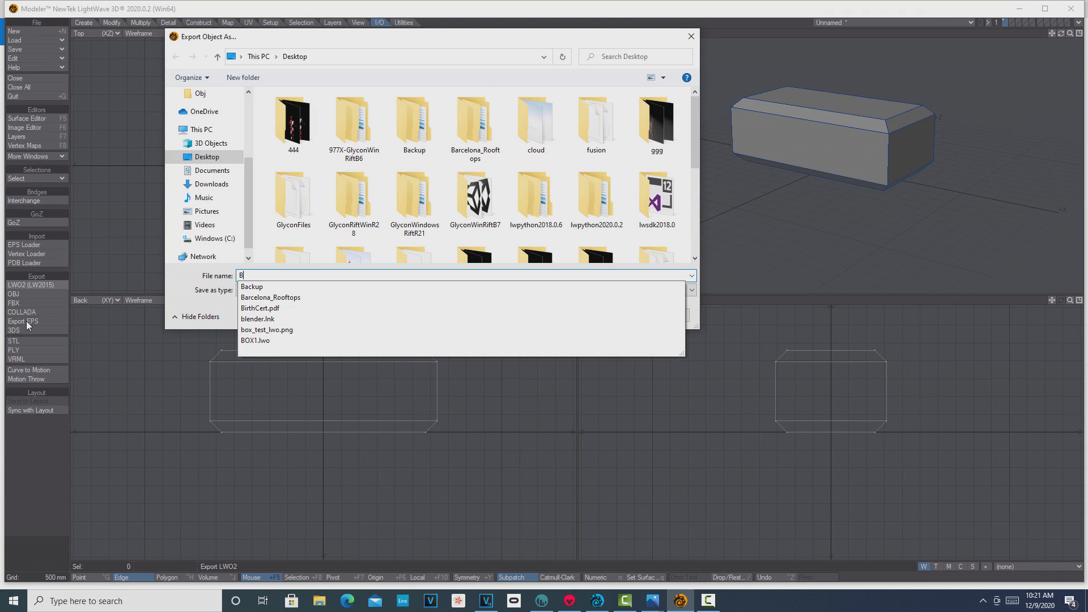
pyautogui.write('o')
pyautogui.press('BackSpace')
pyautogui.press('BackSpace')
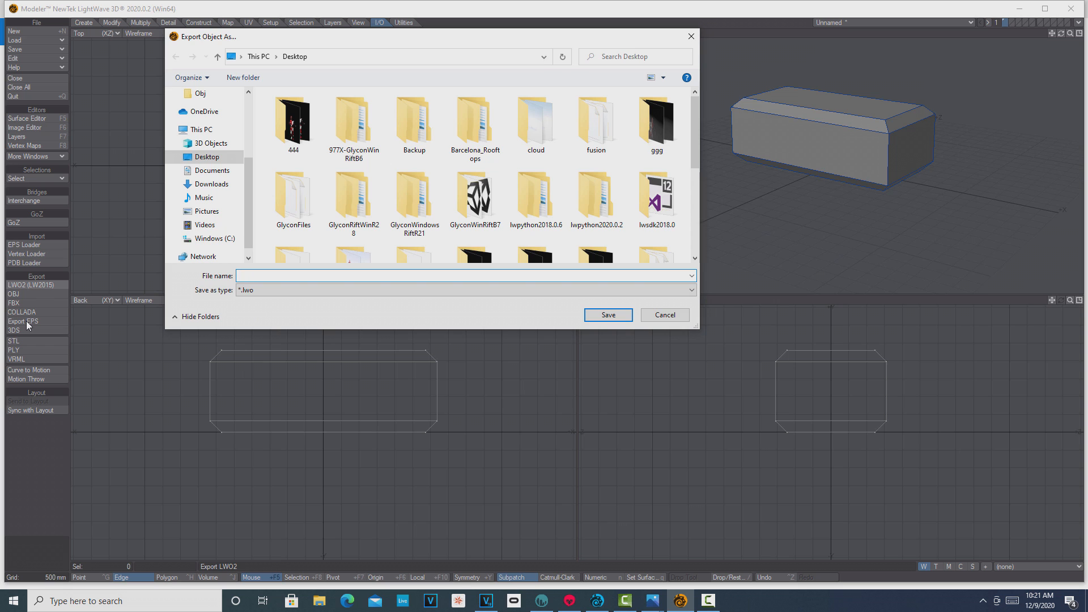
pyautogui.write('box2')
pyautogui.click(613, 319)
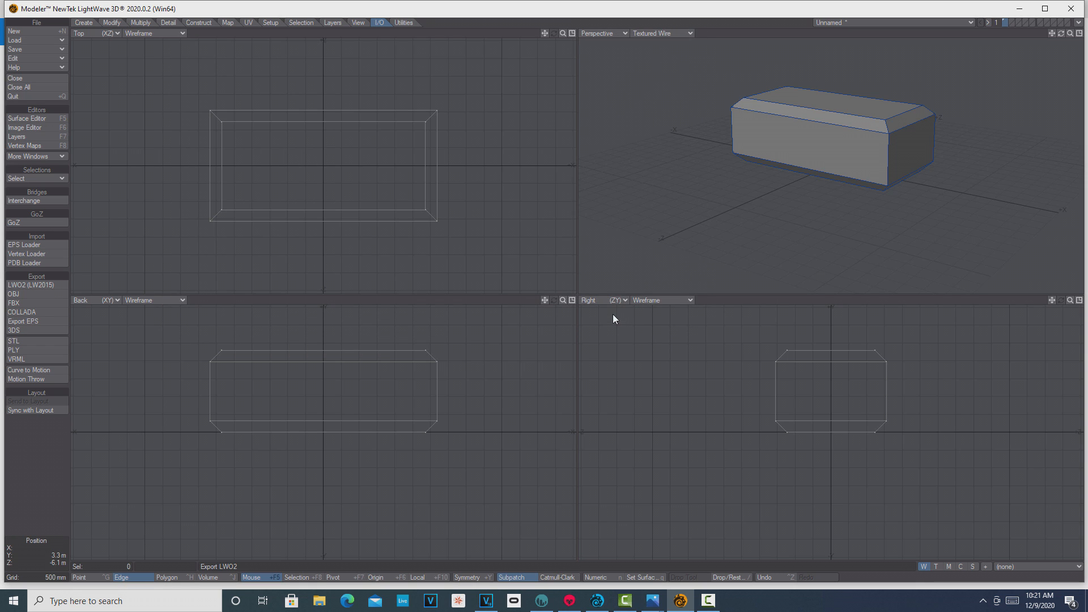
# - Switch to 3D-Coat and import the box2 LWO file from the Desktop as a model for per pixel painting
pyautogui.click(541, 600)
pyautogui.click(8, 19)
pyautogui.moveTo(28, 118)
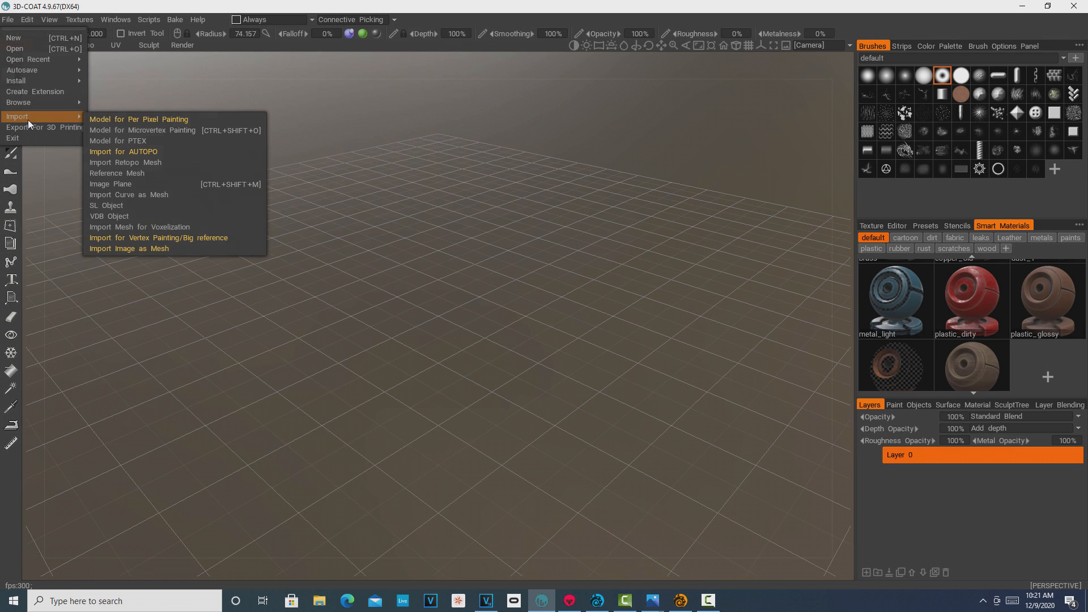
pyautogui.click(111, 119)
pyautogui.scroll(-5, 527, 202)
pyautogui.scroll(-1, 527, 202)
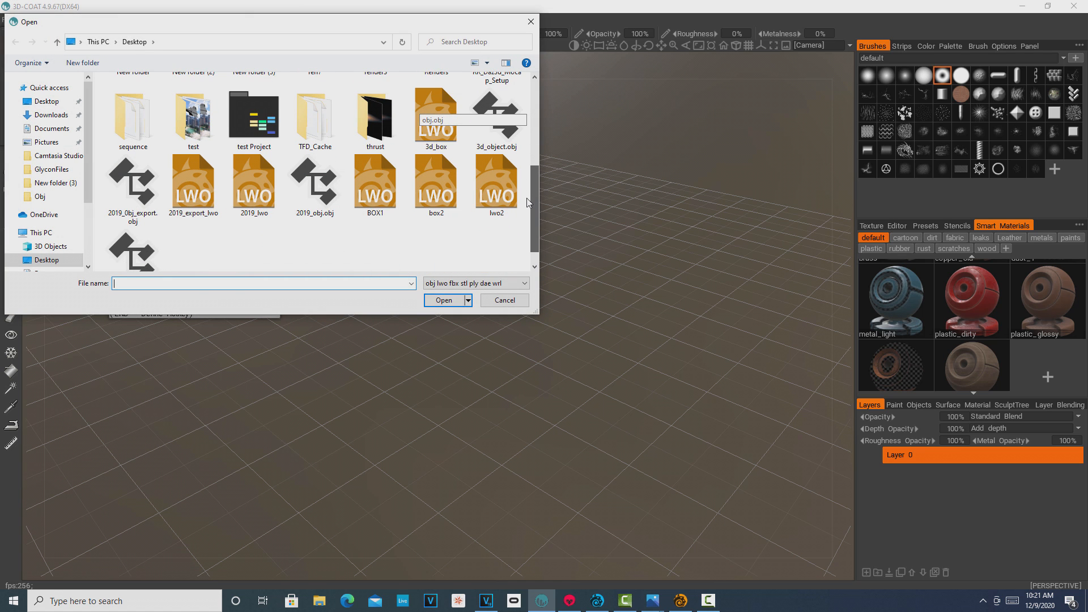
pyautogui.click(434, 169)
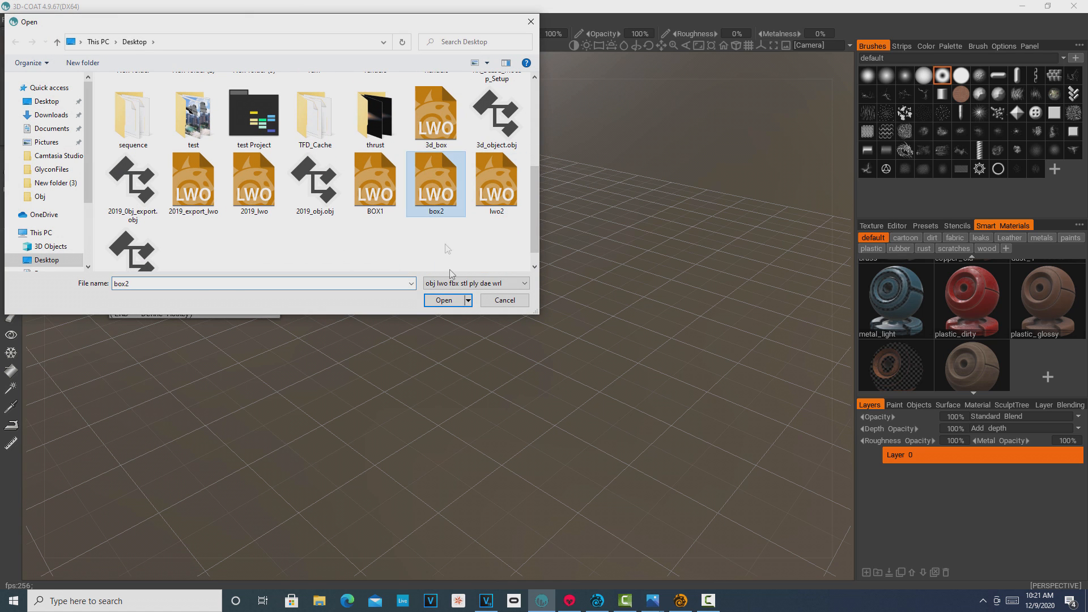
pyautogui.click(448, 300)
pyautogui.click(374, 432)
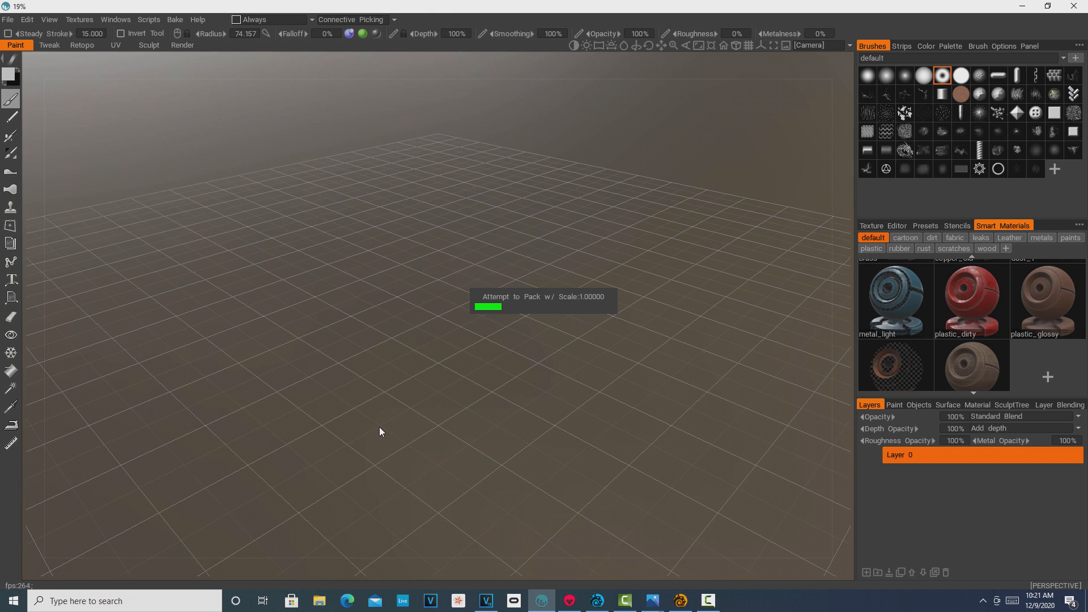
# - Choose the first default soft round brush alpha, the third paint tool and the metal_light smart material for painting the box
pyautogui.moveTo(202, 346); pyautogui.dragTo(111, 355, button='right')
pyautogui.moveTo(441, 398)
pyautogui.mouseDown()
pyautogui.moveTo(389, 415)
pyautogui.moveTo(406, 421)
pyautogui.mouseUp()
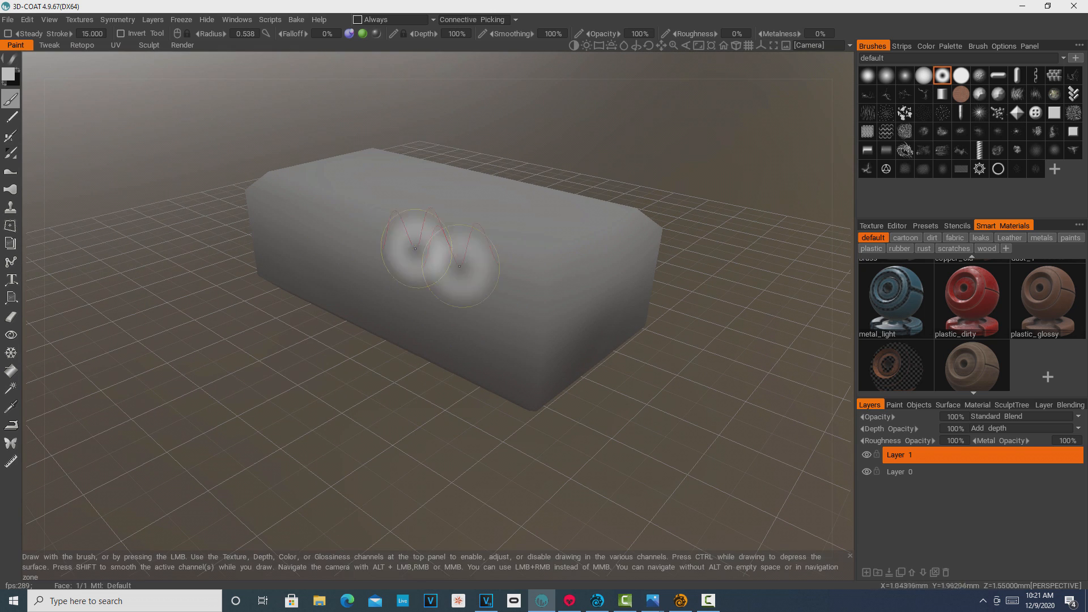
pyautogui.click(869, 74)
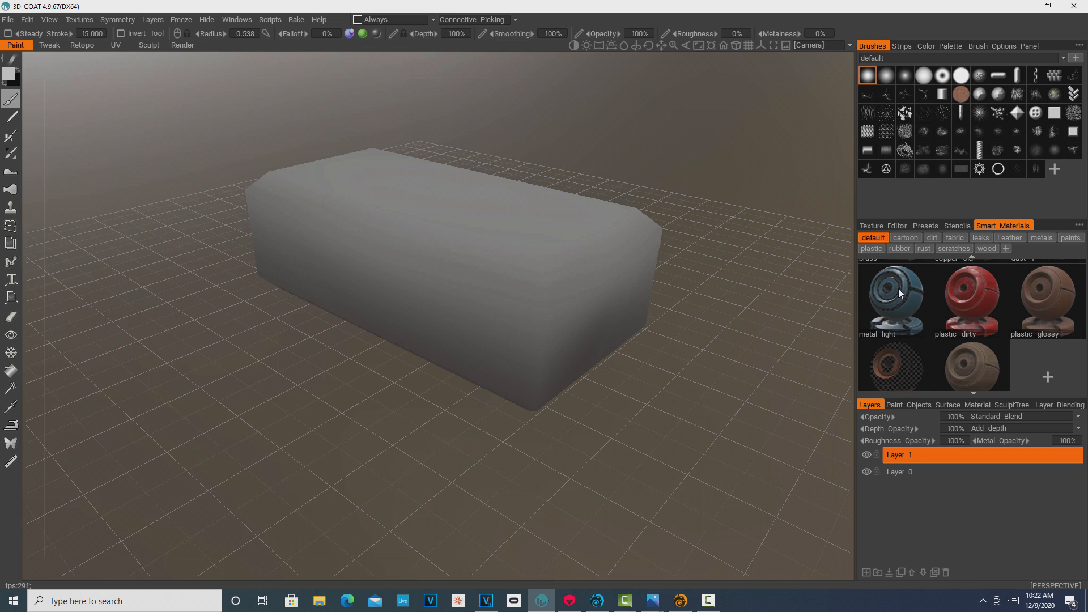
pyautogui.moveTo(899, 288)
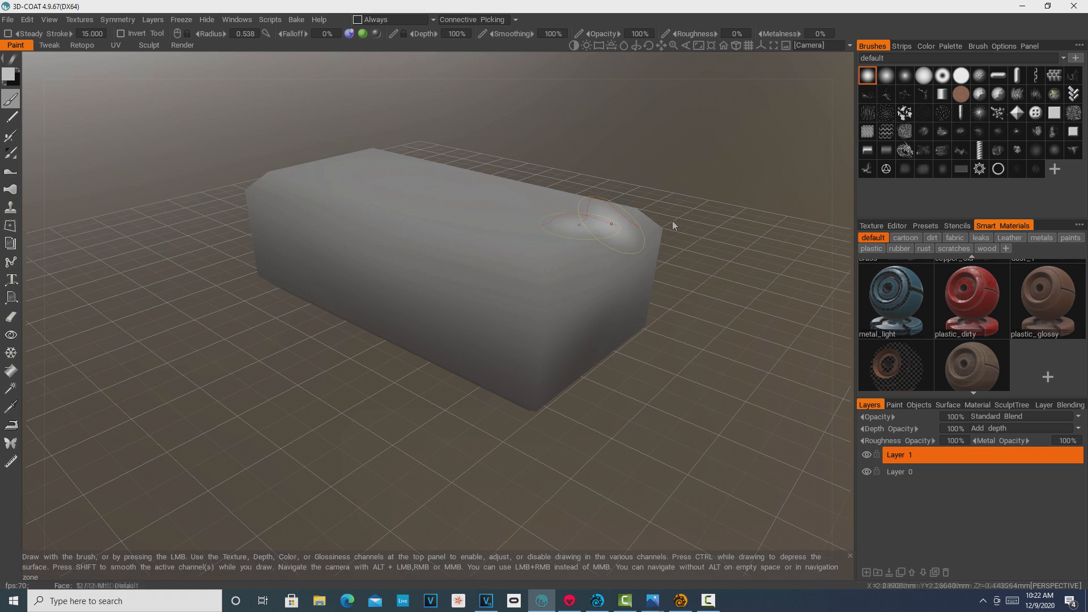
pyautogui.click(11, 135)
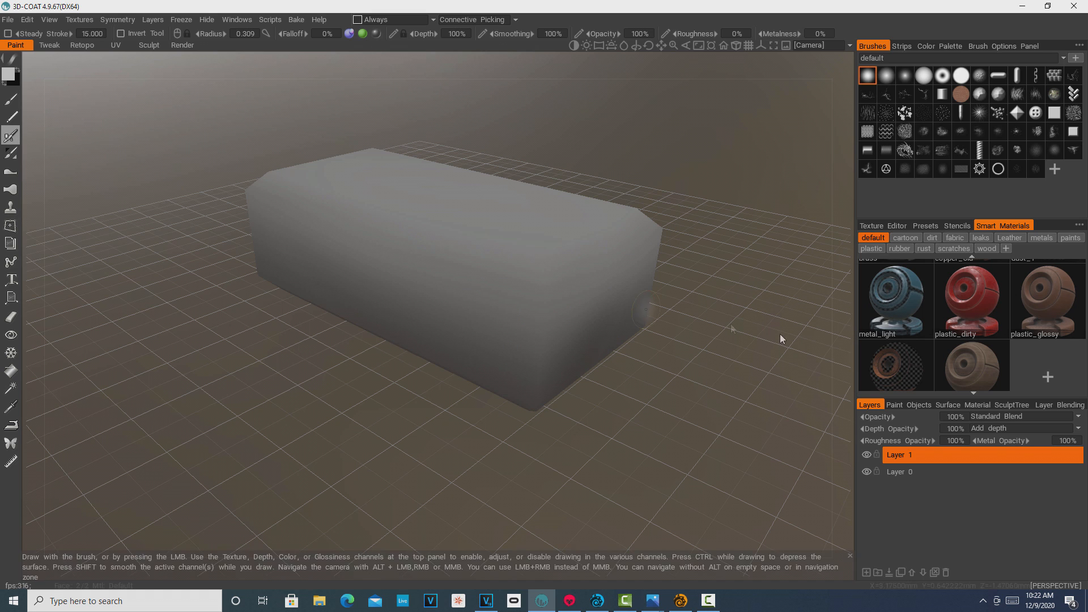
pyautogui.click(890, 296)
# - Bake the curvature map layer for the smart material with the default baking parameters
pyautogui.click(344, 341)
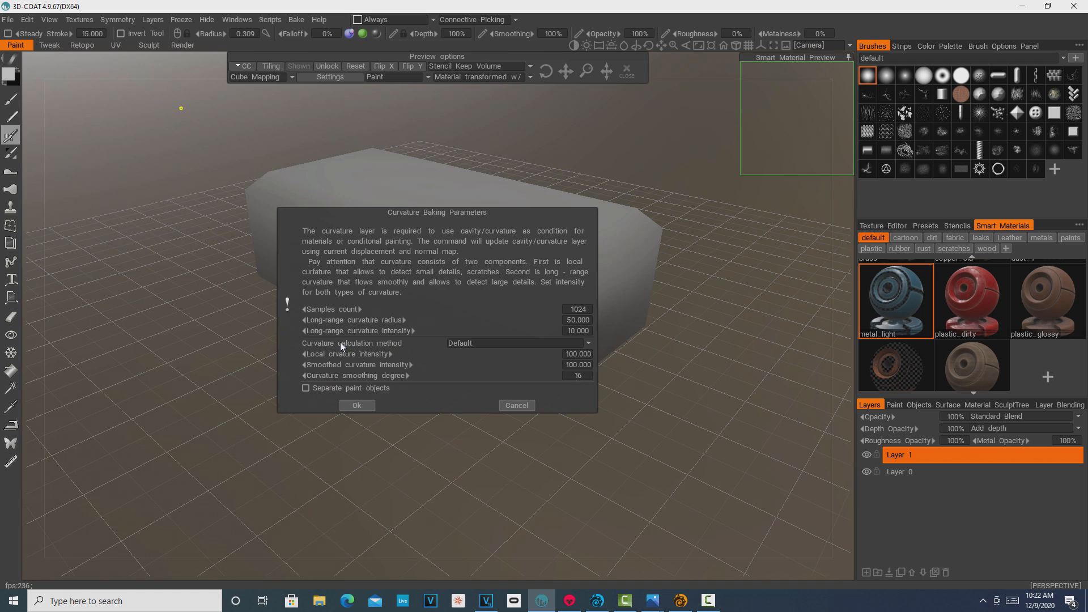
pyautogui.click(353, 405)
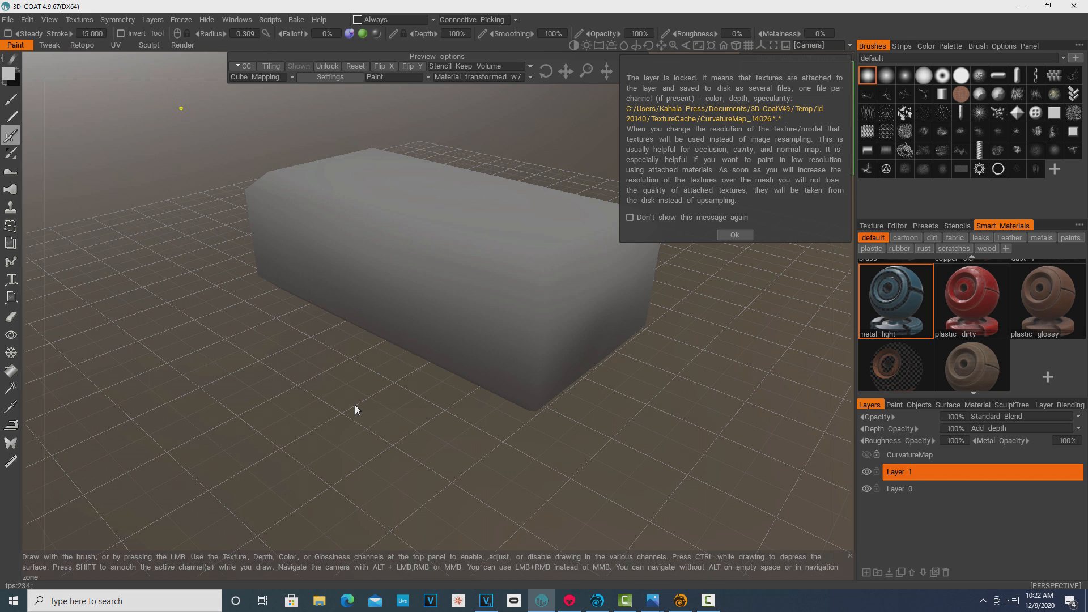
pyautogui.click(737, 235)
# - Paint the box's sides and top with metal_light, using a brush radius of about 0.673 and 8% depth
pyautogui.moveTo(437, 263); pyautogui.dragTo(464, 270, button='right')
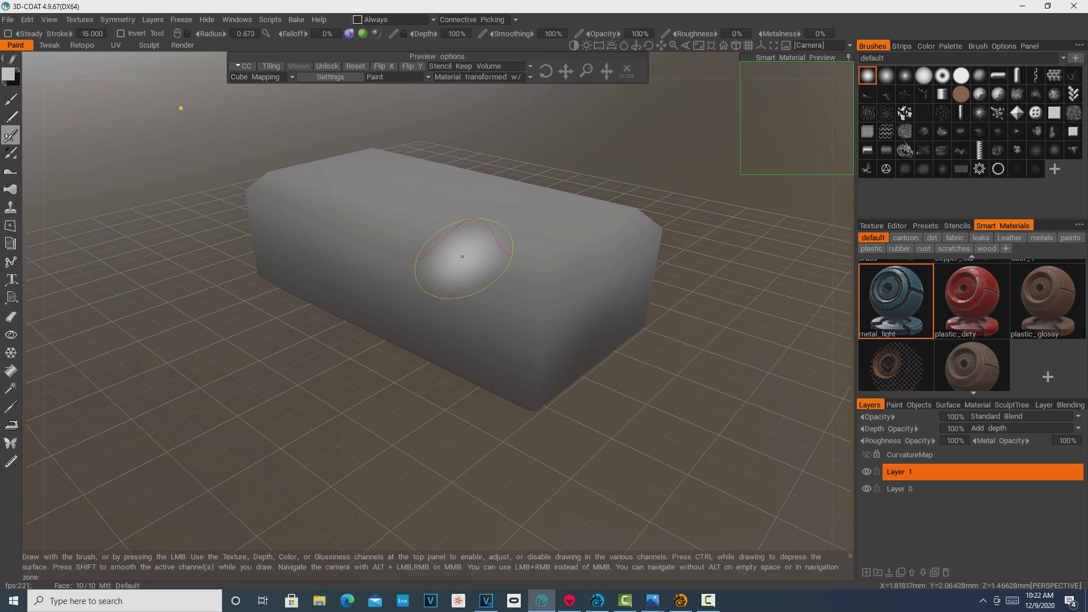
pyautogui.moveTo(473, 276); pyautogui.dragTo(473, 326, button='right')
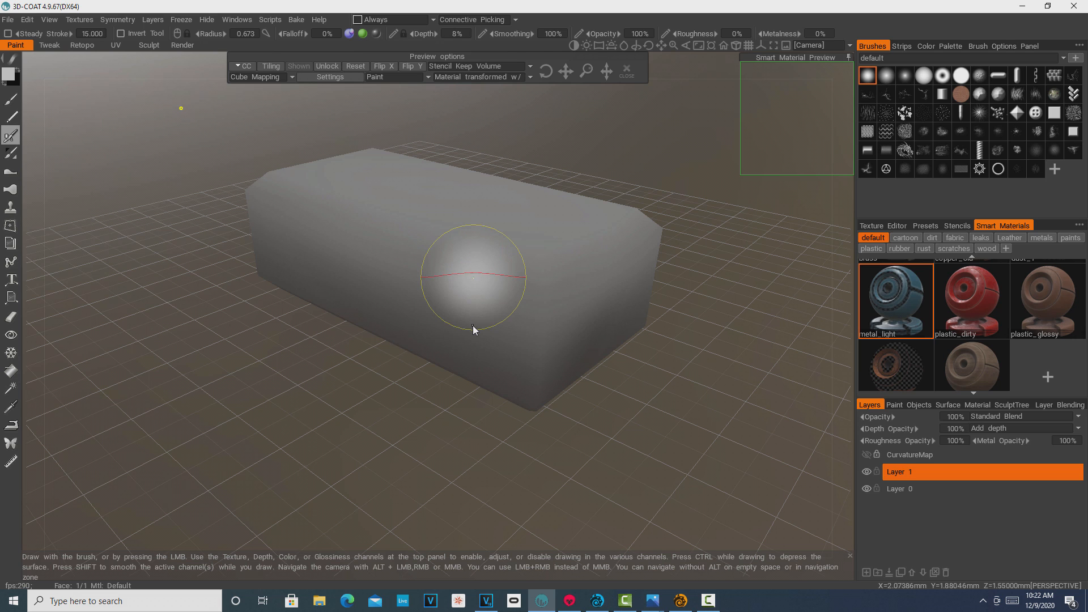
pyautogui.moveTo(475, 315)
pyautogui.mouseDown()
pyautogui.moveTo(377, 253)
pyautogui.moveTo(408, 236)
pyautogui.moveTo(608, 276)
pyautogui.moveTo(317, 190)
pyautogui.moveTo(357, 249)
pyautogui.moveTo(295, 260)
pyautogui.moveTo(263, 227)
pyautogui.moveTo(506, 364)
pyautogui.mouseUp()
pyautogui.keyDown('alt'); pyautogui.moveTo(466, 378); pyautogui.dragTo(442, 370, button='middle'); pyautogui.keyUp('alt')
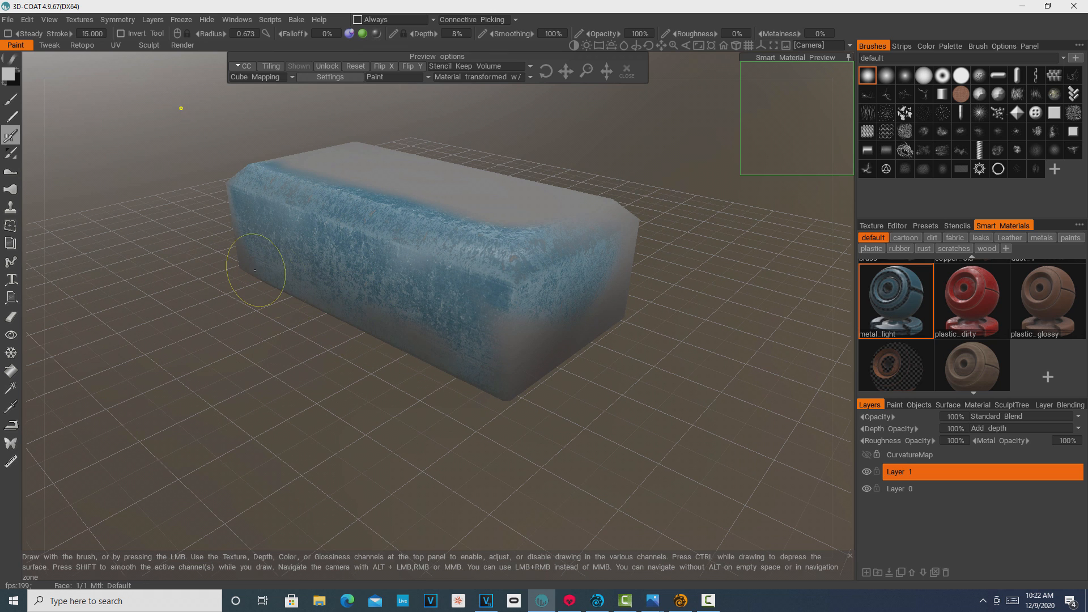
pyautogui.moveTo(280, 288)
pyautogui.mouseDown()
pyautogui.moveTo(623, 369)
pyautogui.moveTo(599, 284)
pyautogui.moveTo(633, 258)
pyautogui.moveTo(628, 216)
pyautogui.moveTo(583, 362)
pyautogui.moveTo(652, 271)
pyautogui.moveTo(643, 302)
pyautogui.moveTo(526, 173)
pyautogui.moveTo(408, 153)
pyautogui.moveTo(363, 164)
pyautogui.moveTo(494, 207)
pyautogui.moveTo(387, 154)
pyautogui.moveTo(405, 190)
pyautogui.moveTo(343, 179)
pyautogui.moveTo(408, 189)
pyautogui.mouseUp()
pyautogui.moveTo(693, 306)
pyautogui.mouseDown()
pyautogui.moveTo(668, 408)
pyautogui.moveTo(777, 423)
pyautogui.moveTo(692, 341)
pyautogui.mouseUp()
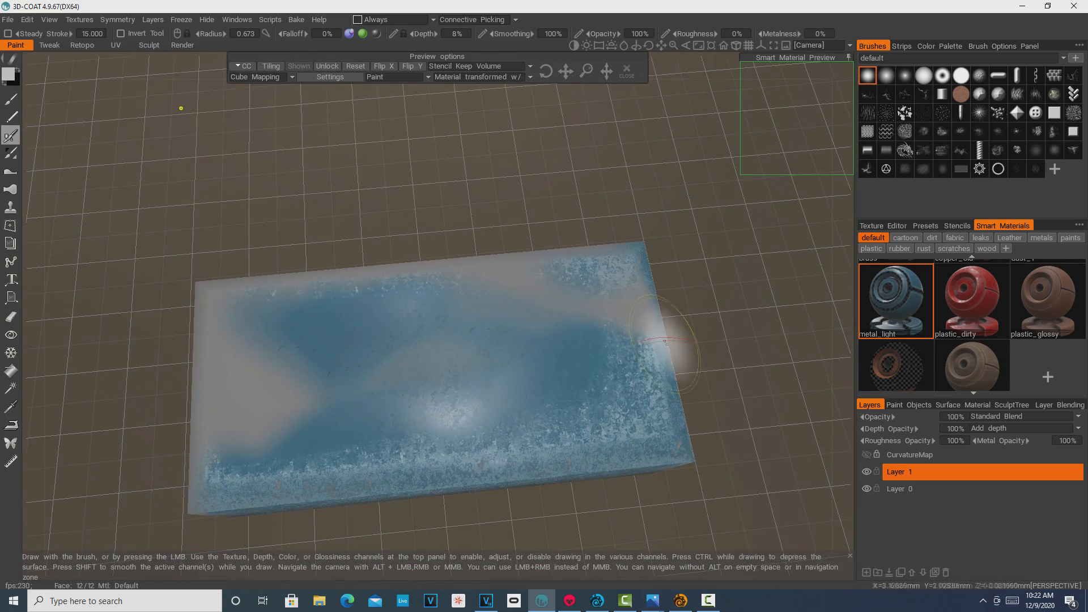
pyautogui.moveTo(657, 294)
pyautogui.mouseDown()
pyautogui.moveTo(434, 284)
pyautogui.moveTo(170, 349)
pyautogui.moveTo(255, 397)
pyautogui.moveTo(429, 347)
pyautogui.mouseUp()
pyautogui.moveTo(607, 170)
pyautogui.mouseDown()
pyautogui.moveTo(643, 223)
pyautogui.moveTo(553, 194)
pyautogui.moveTo(570, 99)
pyautogui.moveTo(641, 349)
pyautogui.moveTo(610, 369)
pyautogui.mouseUp()
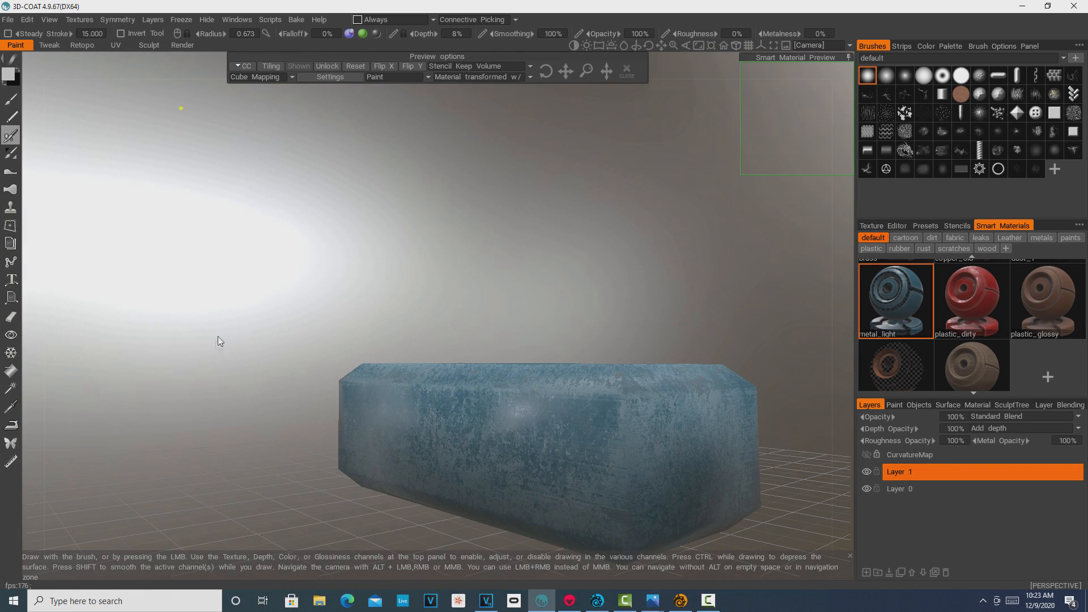
# - Configure the objects and textures export with roughness, metalness and displacement enabled and glossiness as normal map alpha disabled
pyautogui.click(9, 19)
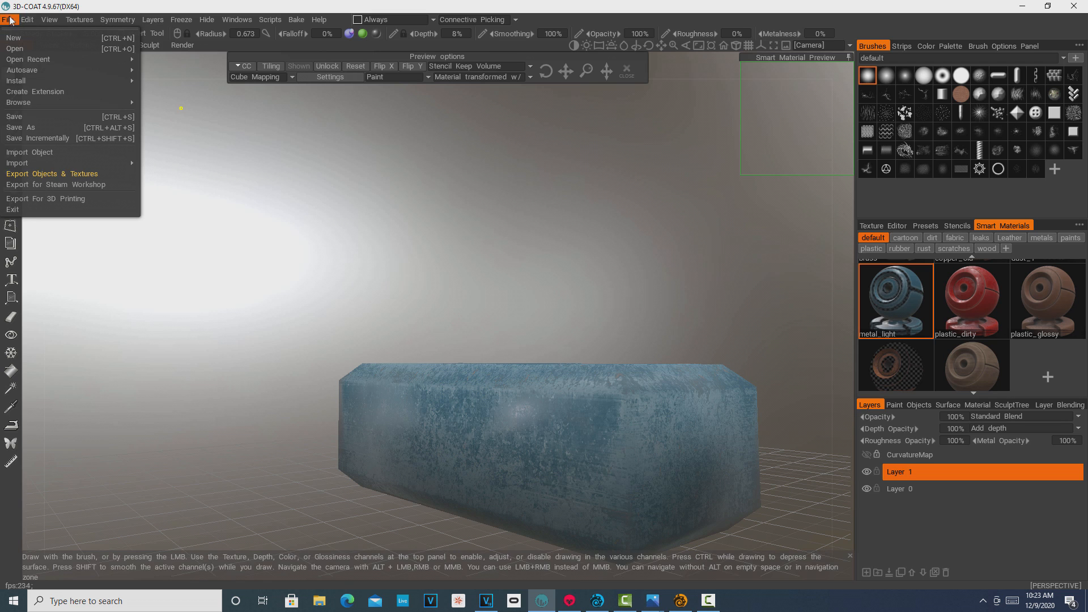
pyautogui.click(30, 176)
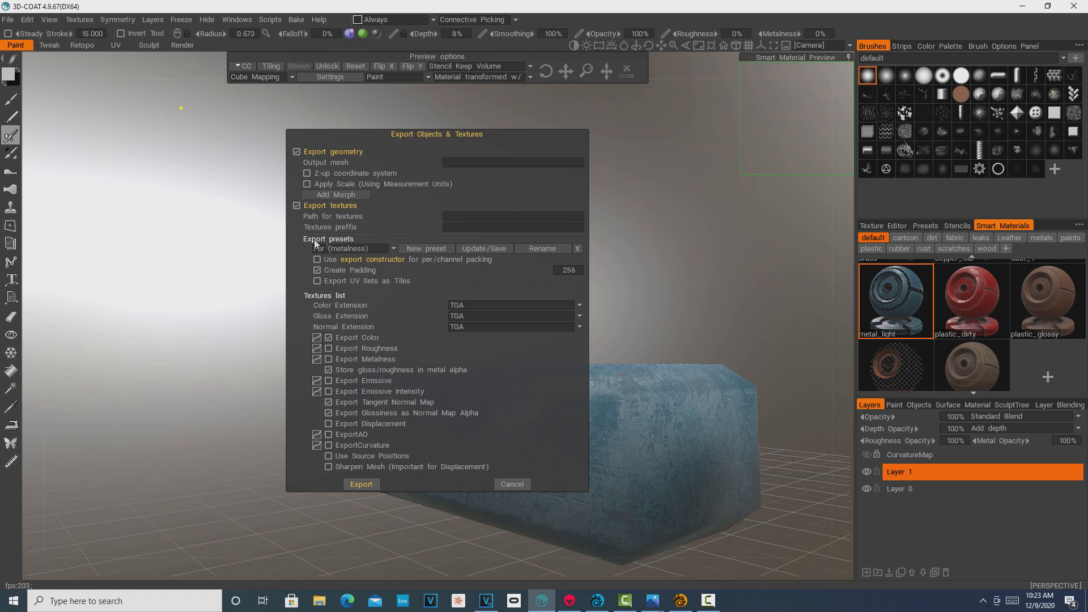
pyautogui.click(329, 358)
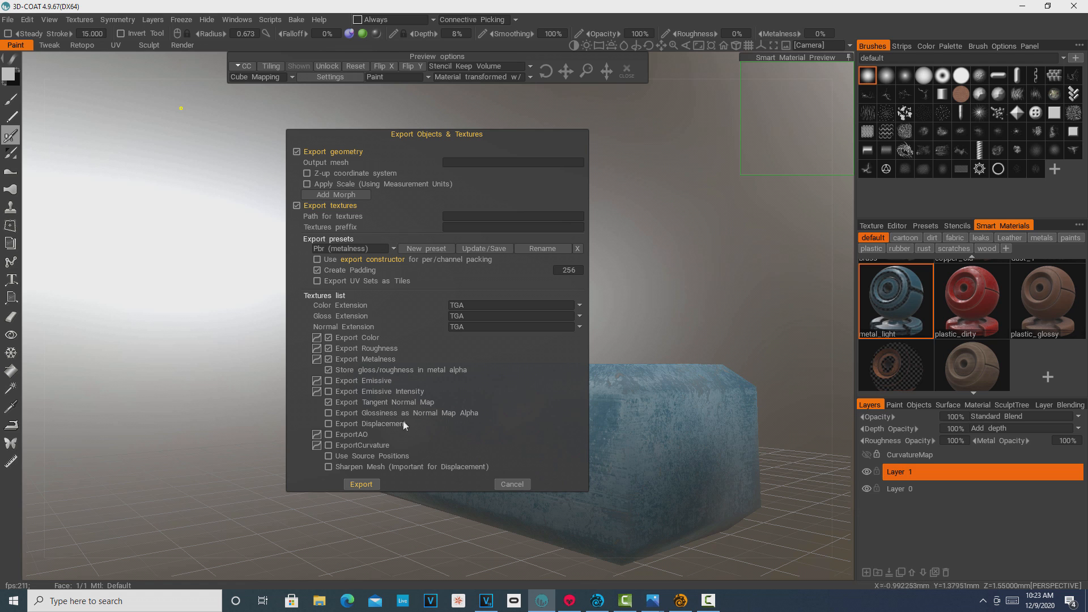
pyautogui.click(328, 424)
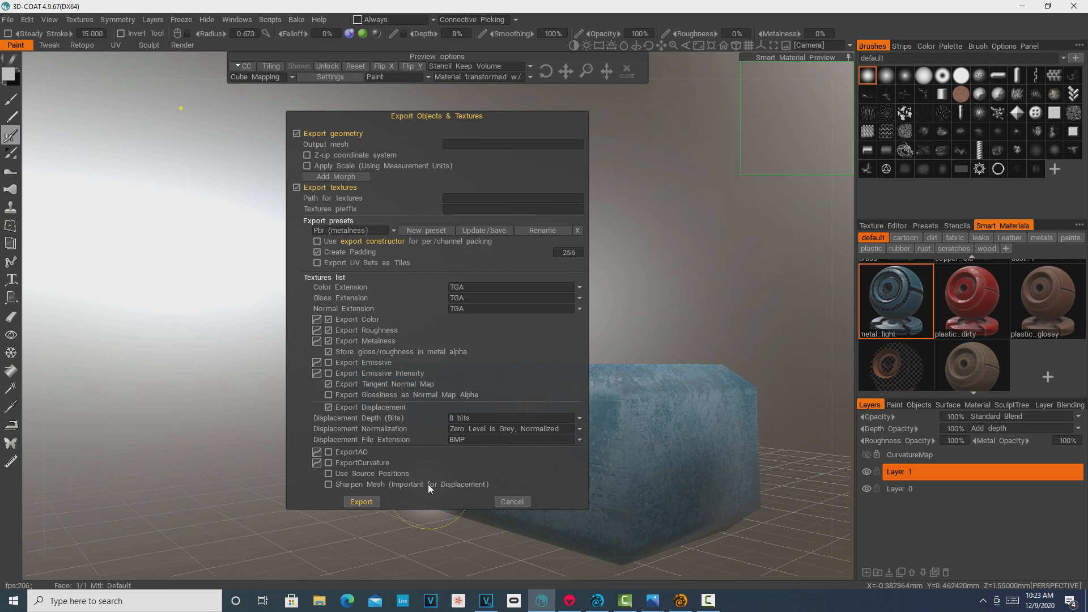
# - Export the painted mesh and its textures to the Desktop in lwo format under the file name box_out
pyautogui.click(368, 503)
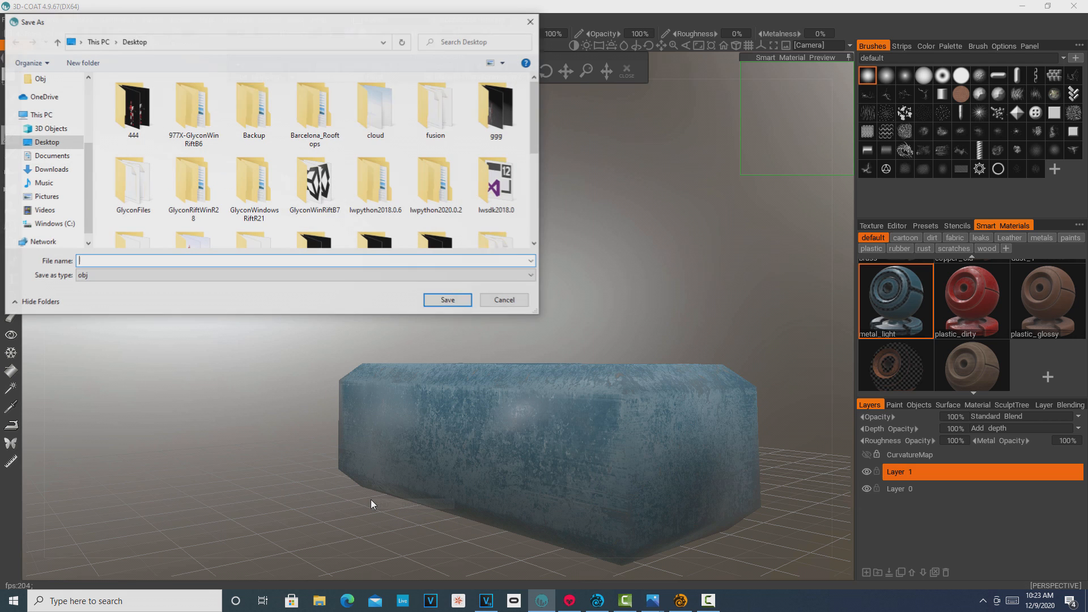
pyautogui.click(523, 276)
pyautogui.click(122, 284)
pyautogui.click(122, 261)
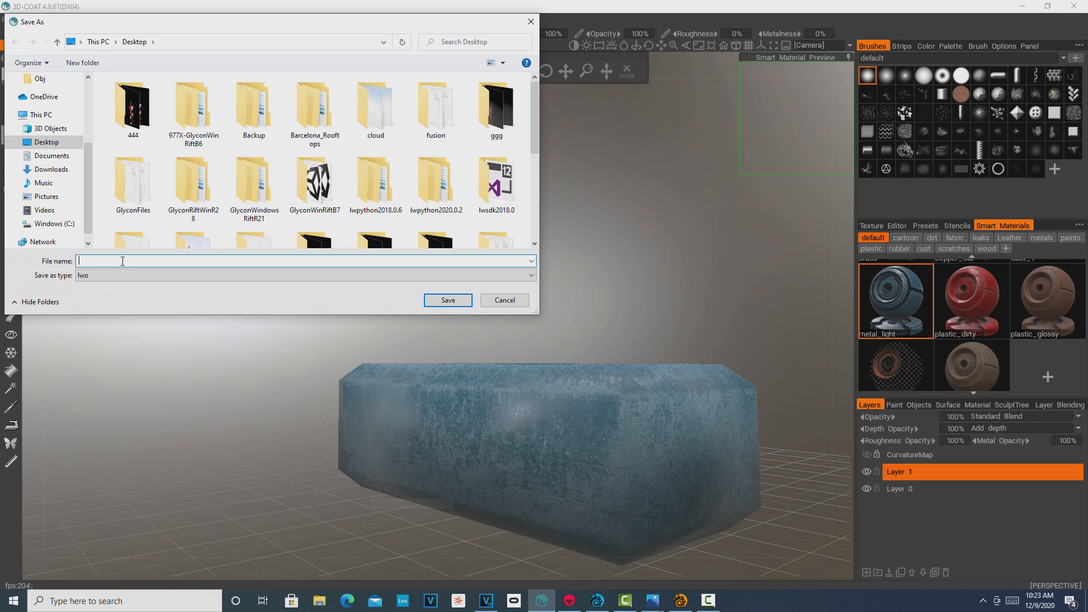
pyautogui.write('box_')
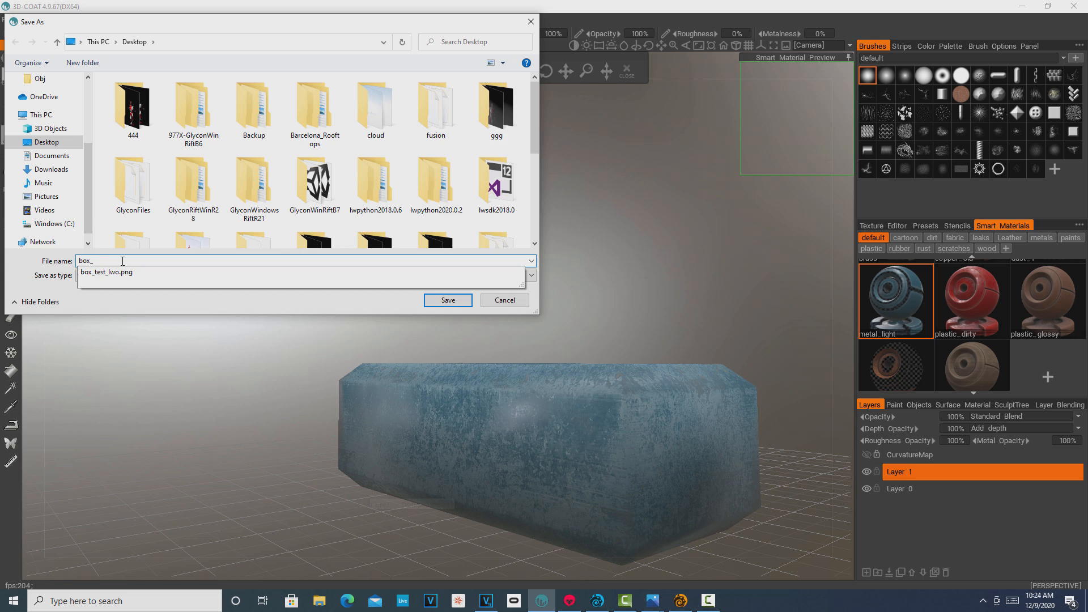
pyautogui.write('out')
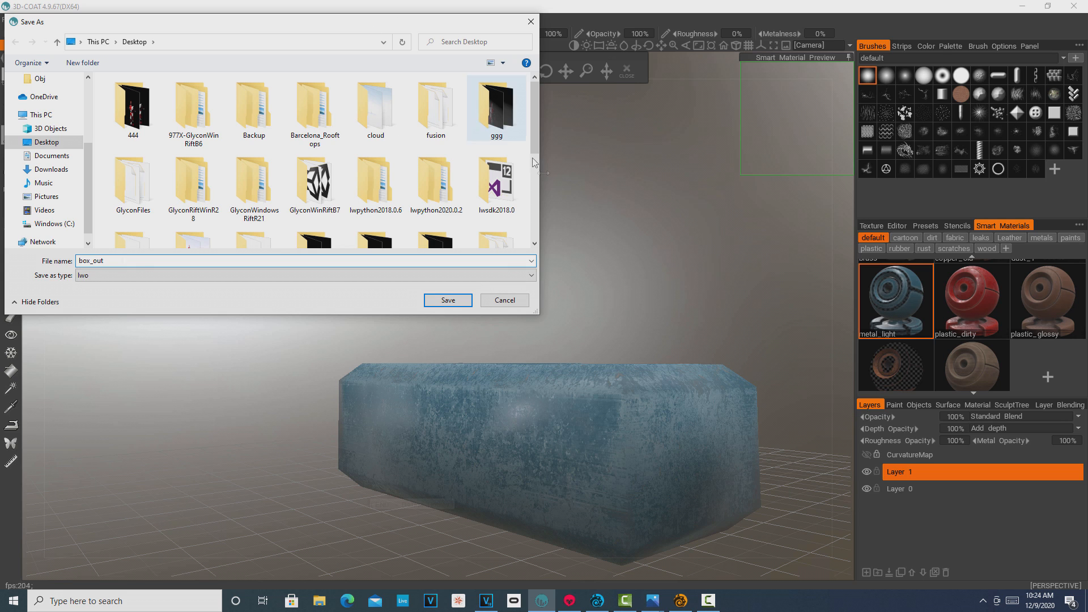
pyautogui.click(448, 300)
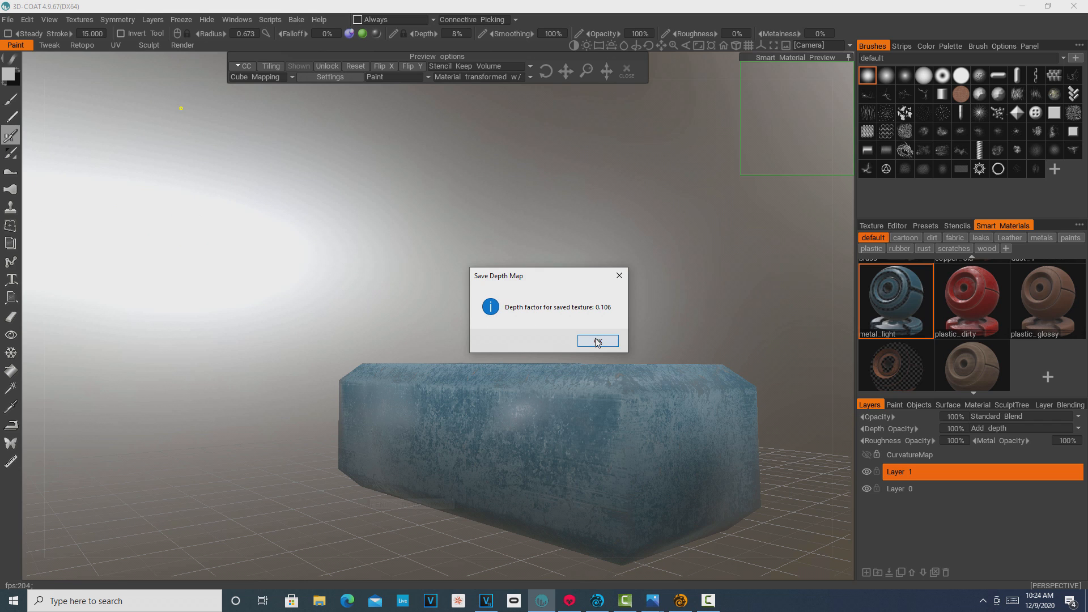
pyautogui.click(595, 340)
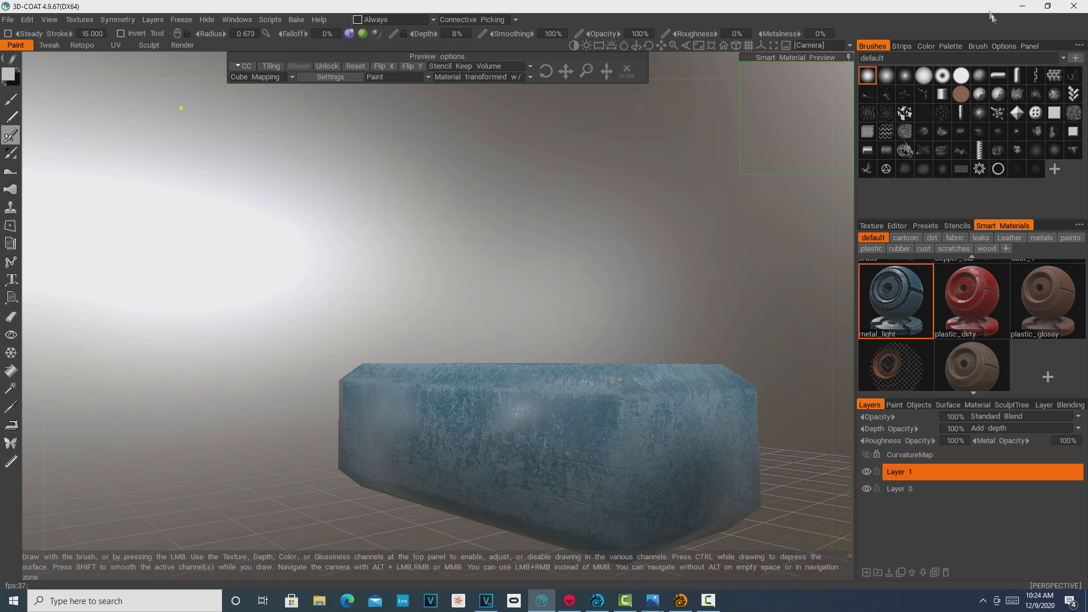
# - Switch to LightWave Layout and load the box_out object from the Desktop
pyautogui.click(1024, 6)
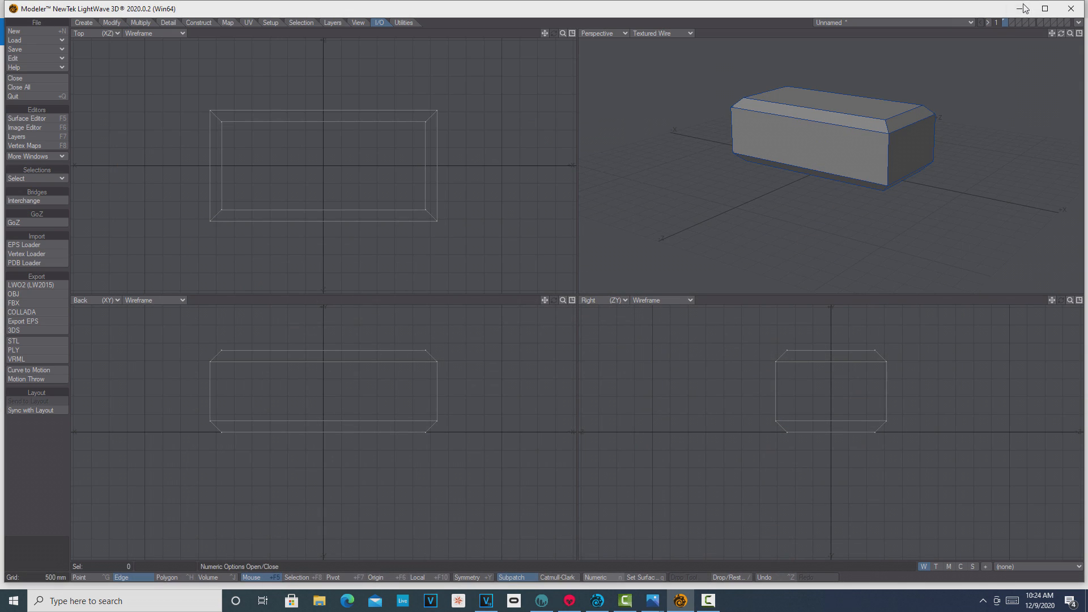
pyautogui.click(1024, 8)
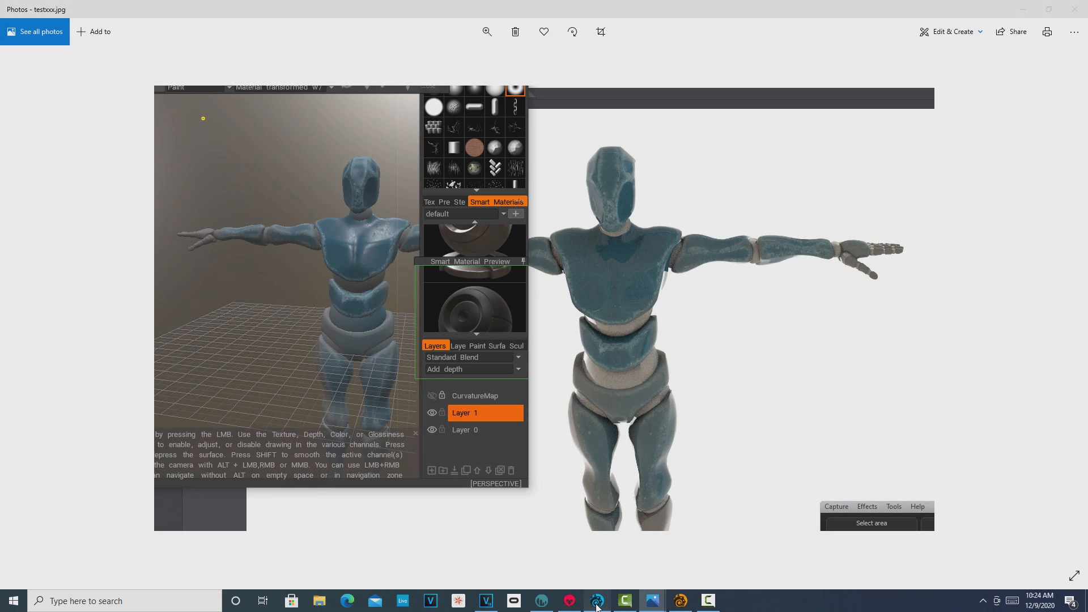
pyautogui.click(597, 602)
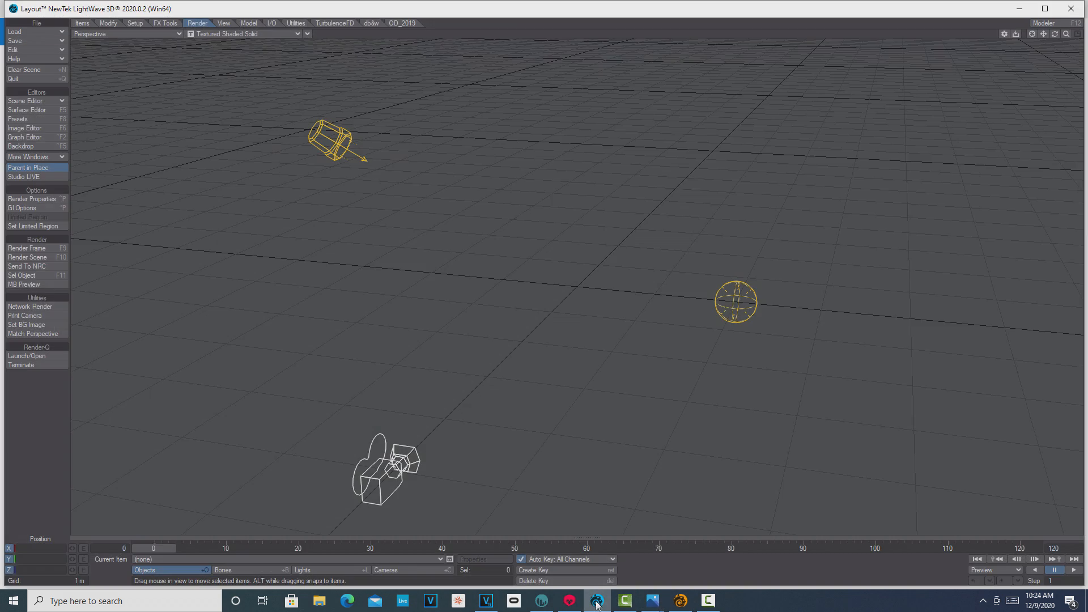
pyautogui.click(33, 32)
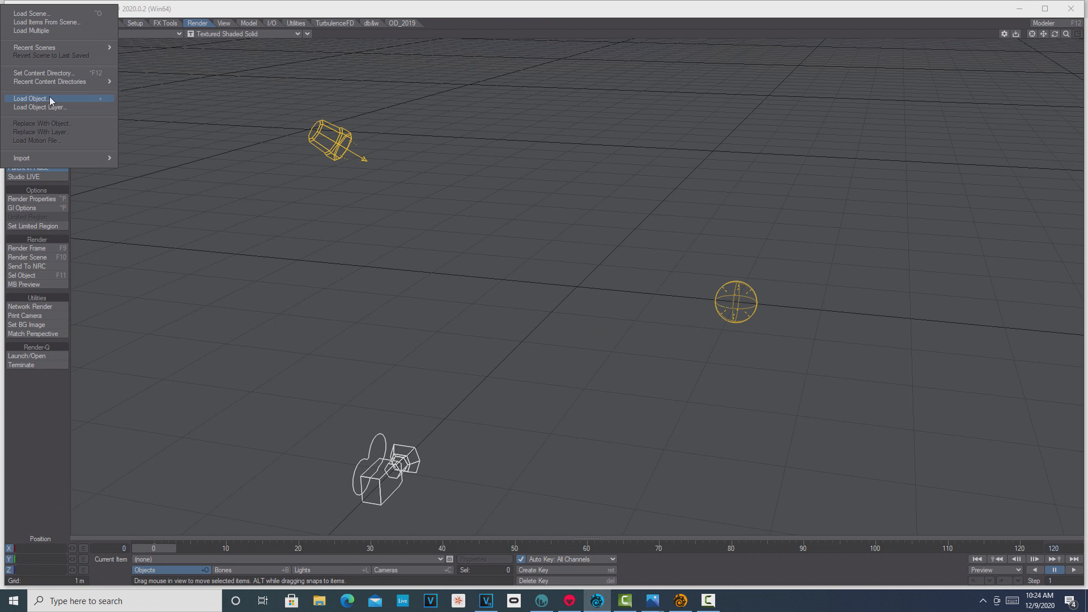
pyautogui.click(49, 97)
pyautogui.moveTo(537, 114); pyautogui.dragTo(535, 240)
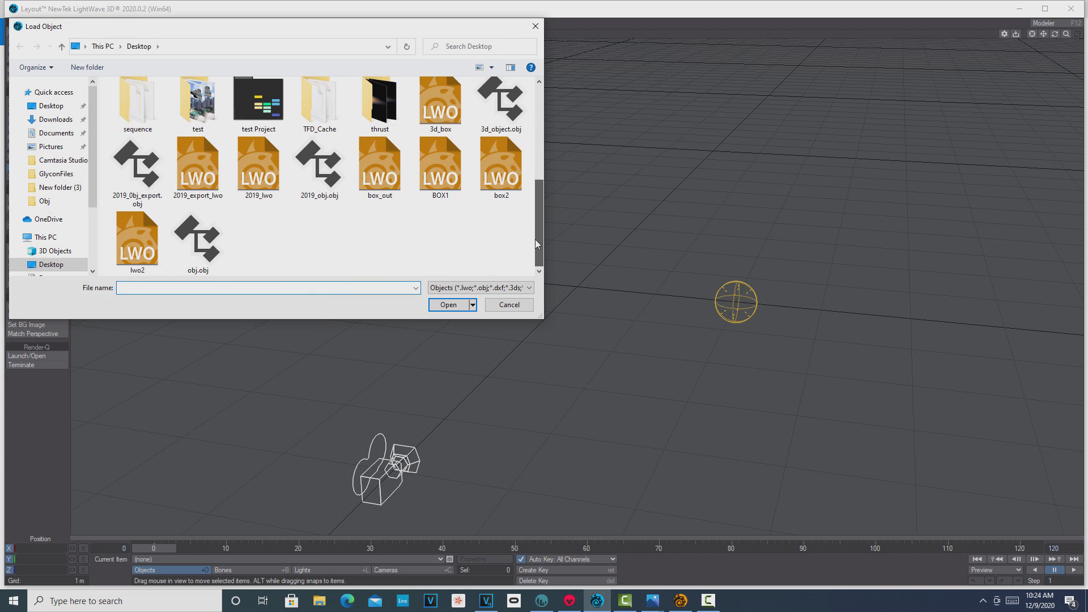
pyautogui.click(380, 170)
pyautogui.click(449, 305)
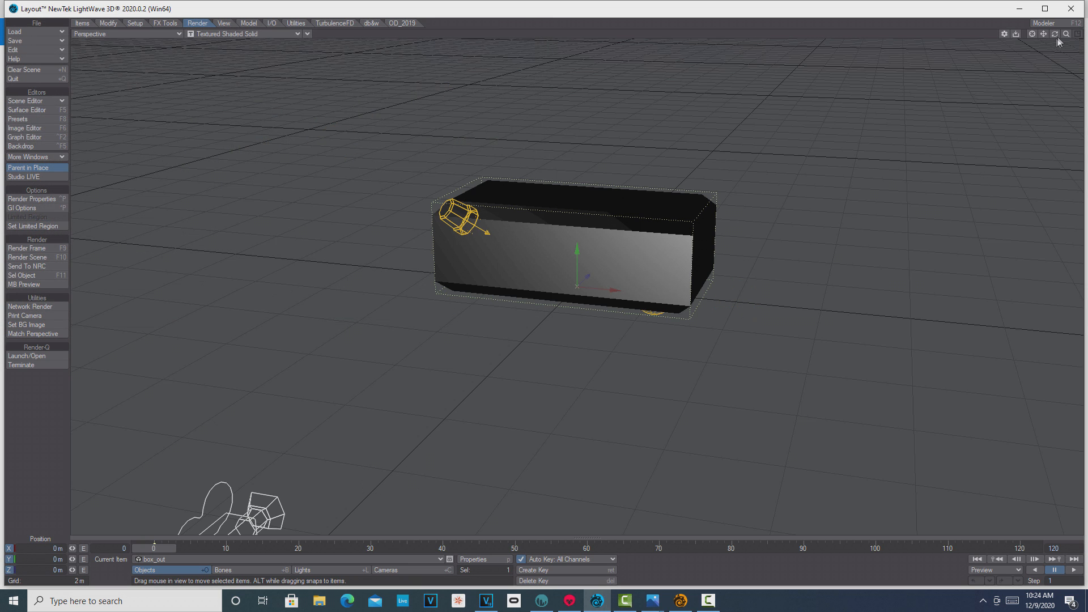
pyautogui.moveTo(1066, 34)
pyautogui.mouseDown()
pyautogui.moveTo(1049, 34)
pyautogui.moveTo(1061, 39)
pyautogui.mouseUp()
pyautogui.click(307, 34)
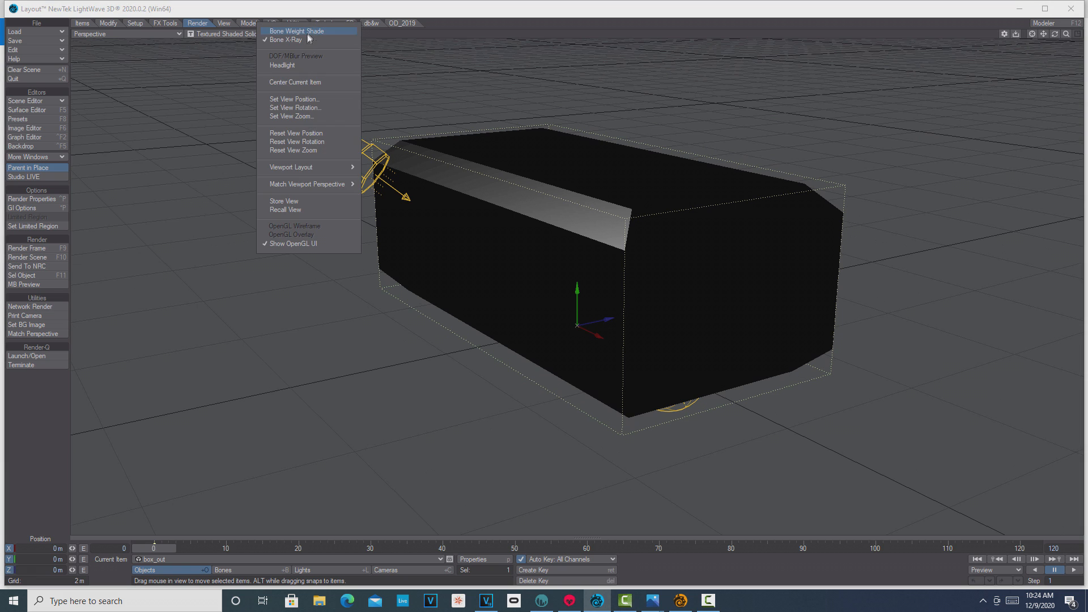
pyautogui.moveTo(309, 184)
pyautogui.click(414, 186)
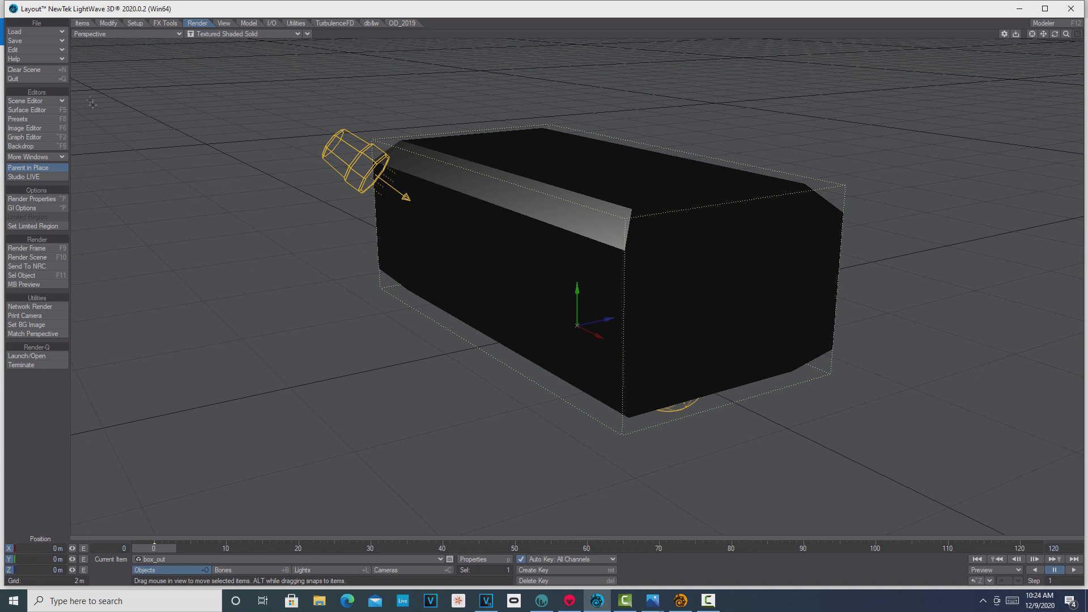
# - Open the node graph of box_out's Default surface and spread out the NormalMap and Default destination nodes
pyautogui.click(34, 110)
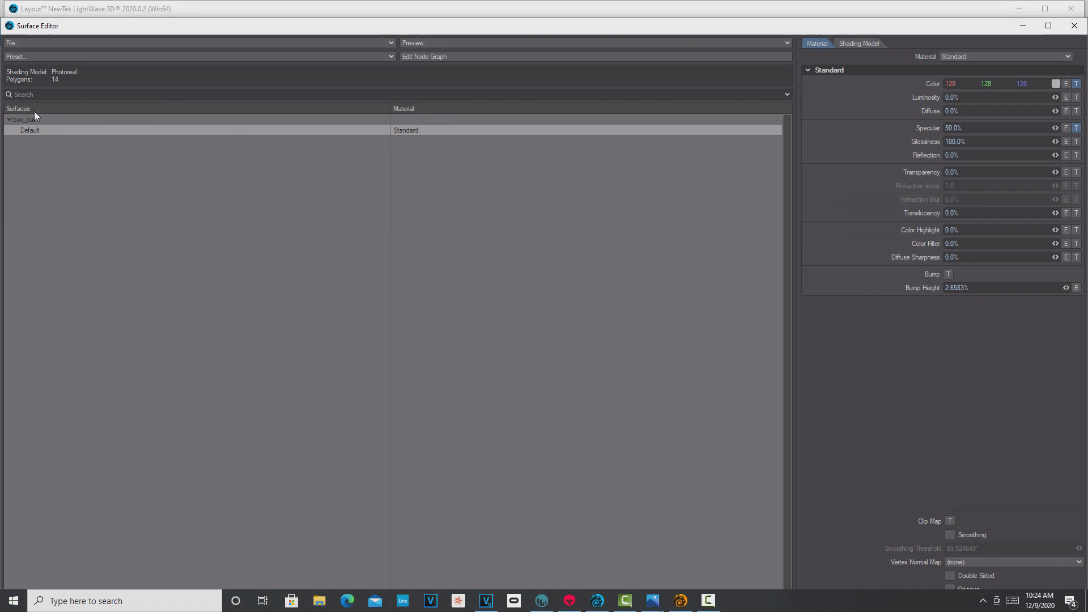
pyautogui.click(452, 57)
pyautogui.moveTo(428, 201); pyautogui.dragTo(612, 190)
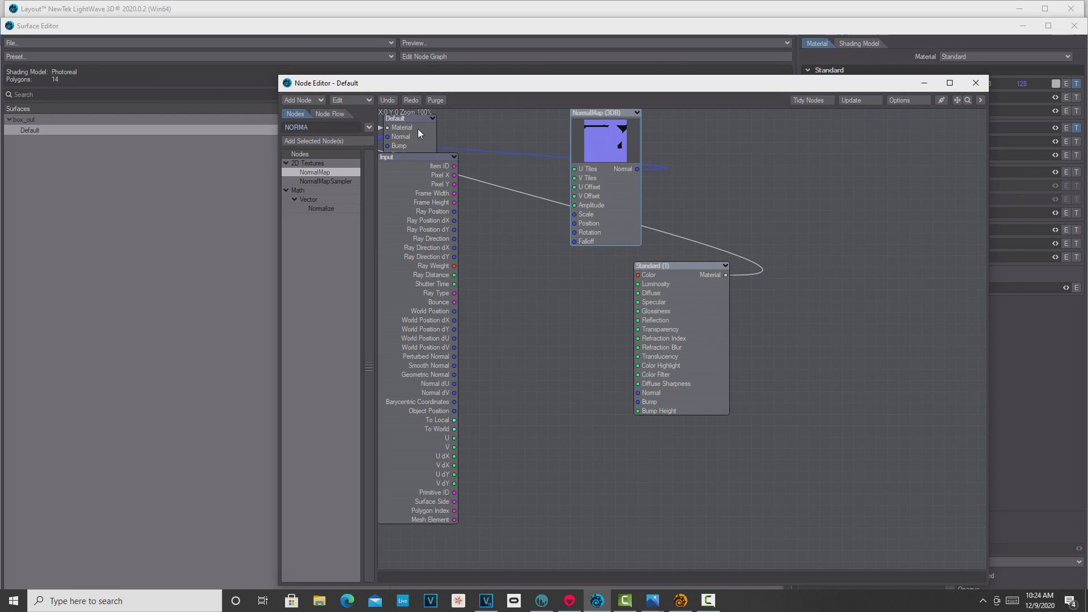
pyautogui.moveTo(420, 134); pyautogui.dragTo(822, 250)
pyautogui.moveTo(867, 86); pyautogui.dragTo(649, 91)
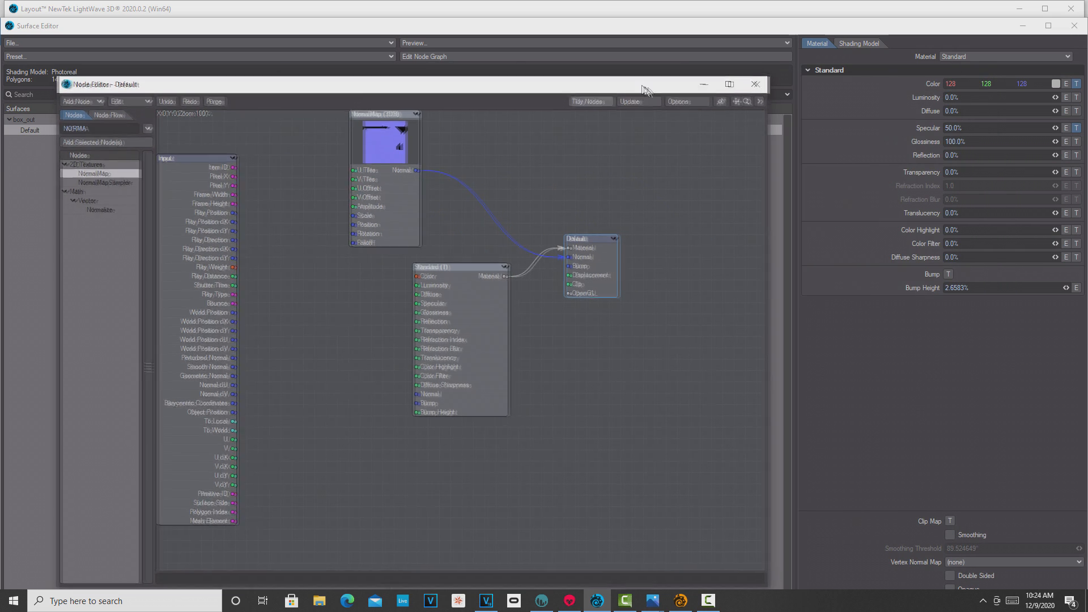
# - Change the Default surface's material to Principled BSDF and delete the leftover Standard node from its node graph
pyautogui.click(1063, 59)
pyautogui.click(1055, 65)
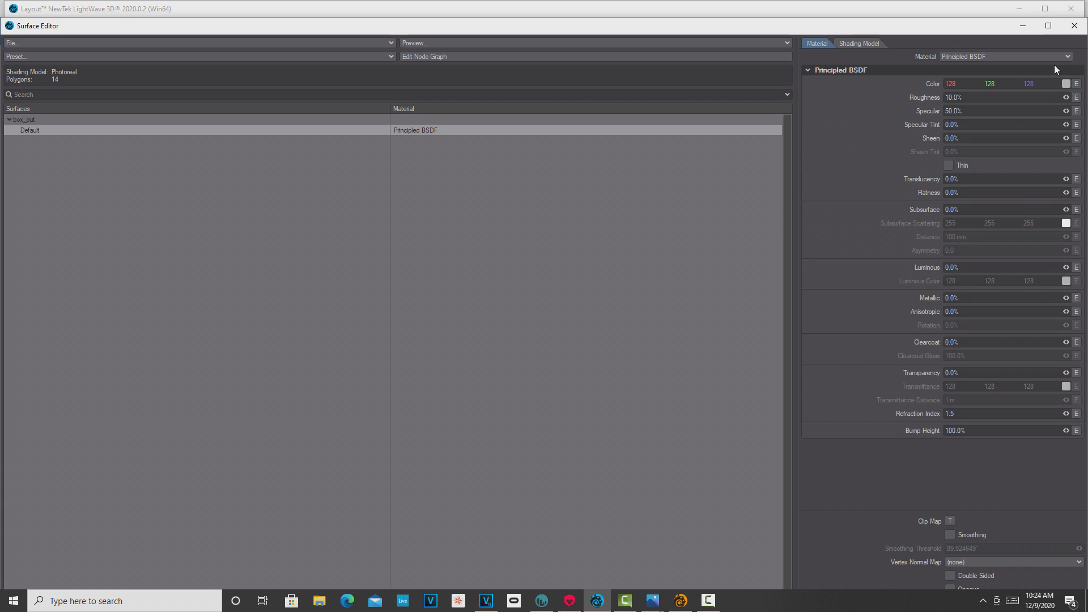
pyautogui.click(424, 55)
pyautogui.click(338, 189)
pyautogui.moveTo(492, 335); pyautogui.dragTo(597, 391)
pyautogui.click(447, 331)
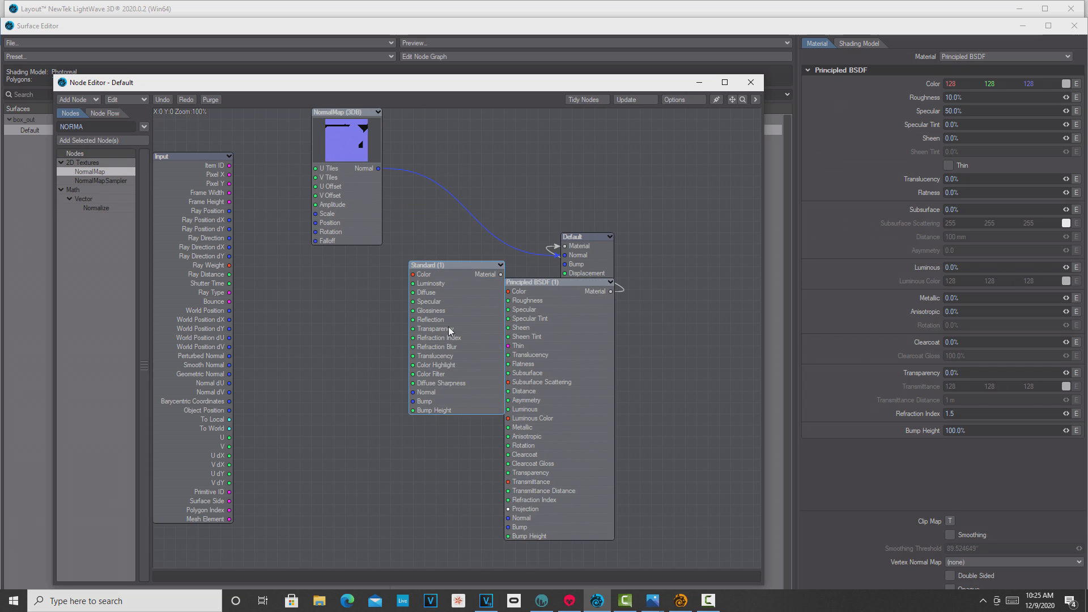
pyautogui.press('Delete')
# - Add a 2D Textures Image node to the graph and place it between the Input and Principled BSDF nodes
pyautogui.press('BackSpace')
pyautogui.press('BackSpace')
pyautogui.press('BackSpace')
pyautogui.press('BackSpace')
pyautogui.press('BackSpace')
pyautogui.write('image')
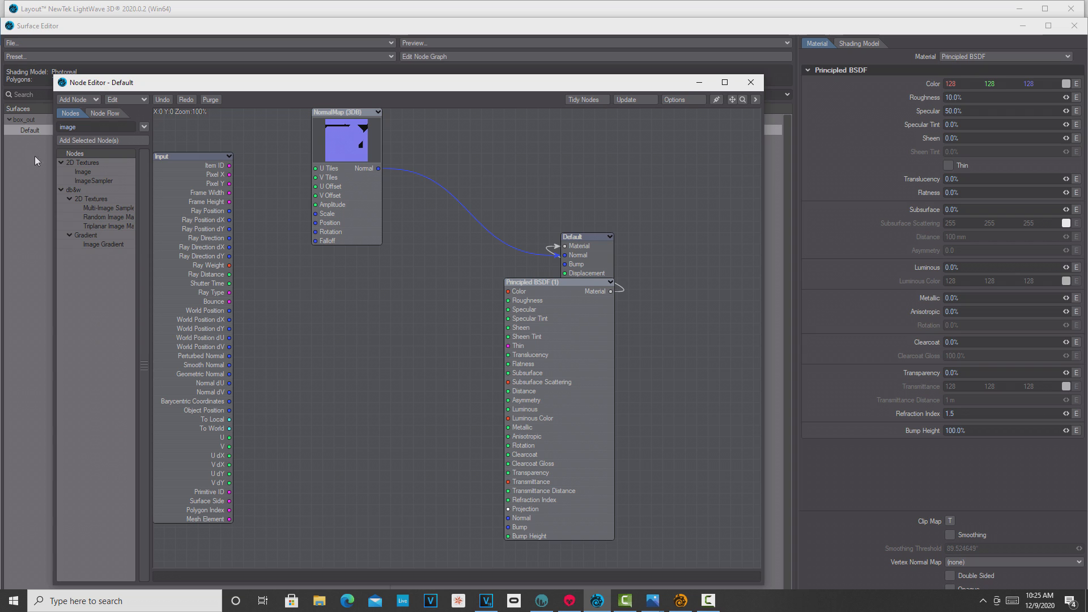
pyautogui.doubleClick(83, 171)
pyautogui.moveTo(465, 310); pyautogui.dragTo(400, 324)
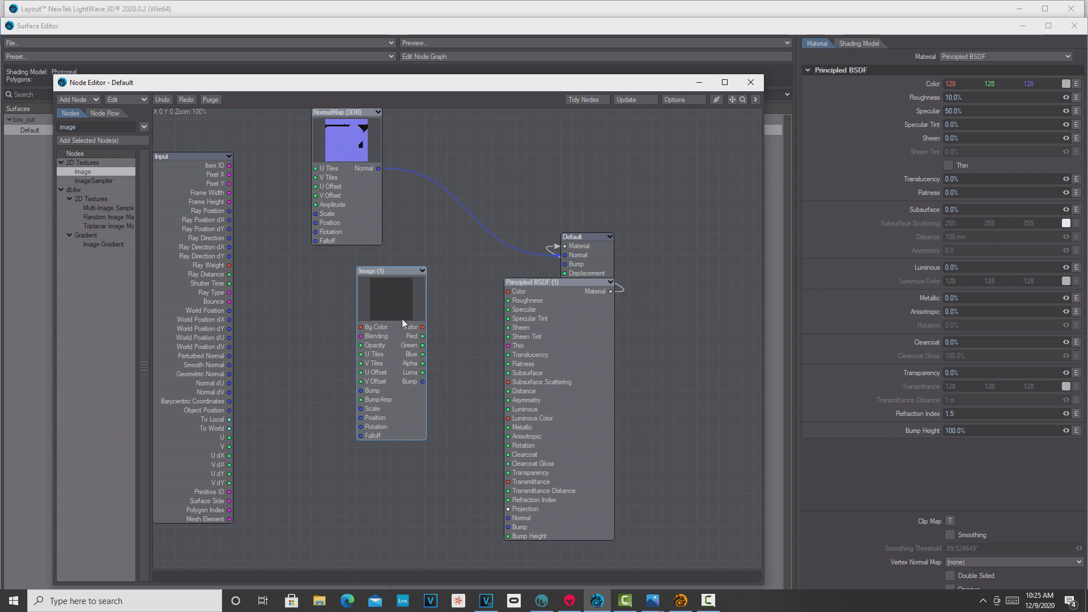
# - Review the images available to the Image node and check the NormalMap node's image and mapping settings
pyautogui.doubleClick(400, 324)
pyautogui.click(317, 138)
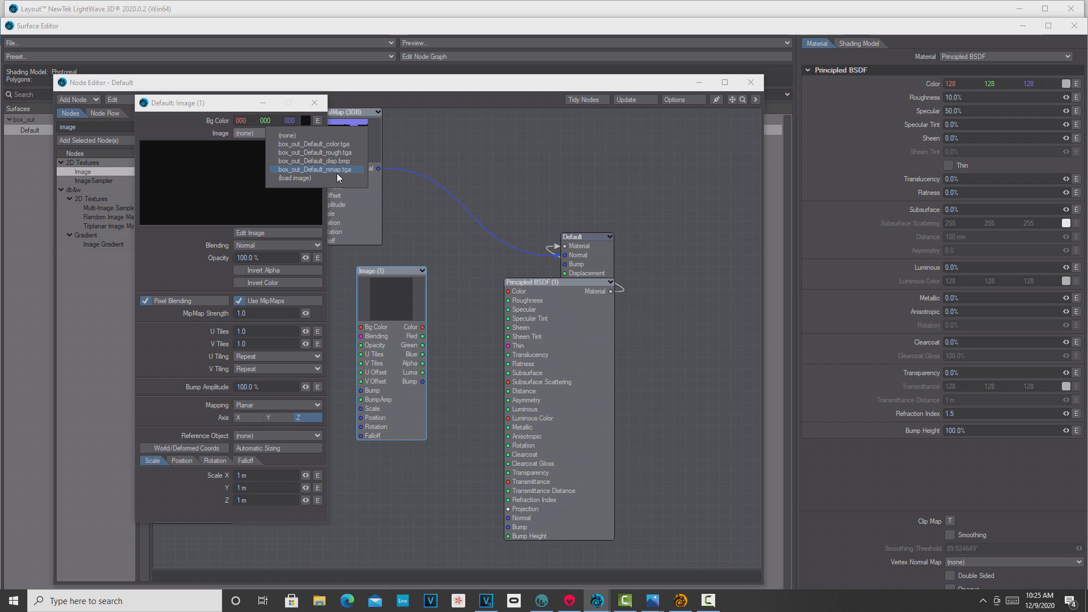
pyautogui.click(315, 103)
pyautogui.click(315, 103)
pyautogui.doubleClick(339, 136)
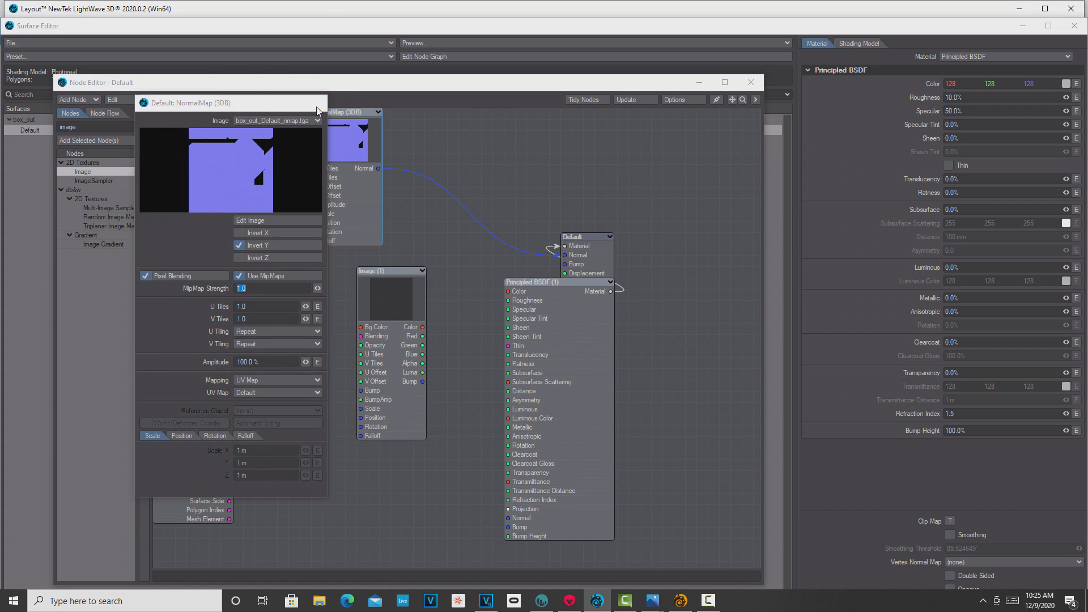
pyautogui.click(317, 106)
# - Assign box_out_Default_color.tga with Object UV mapping to the Image node and connect its Color output to the Principled BSDF Color input
pyautogui.doubleClick(387, 301)
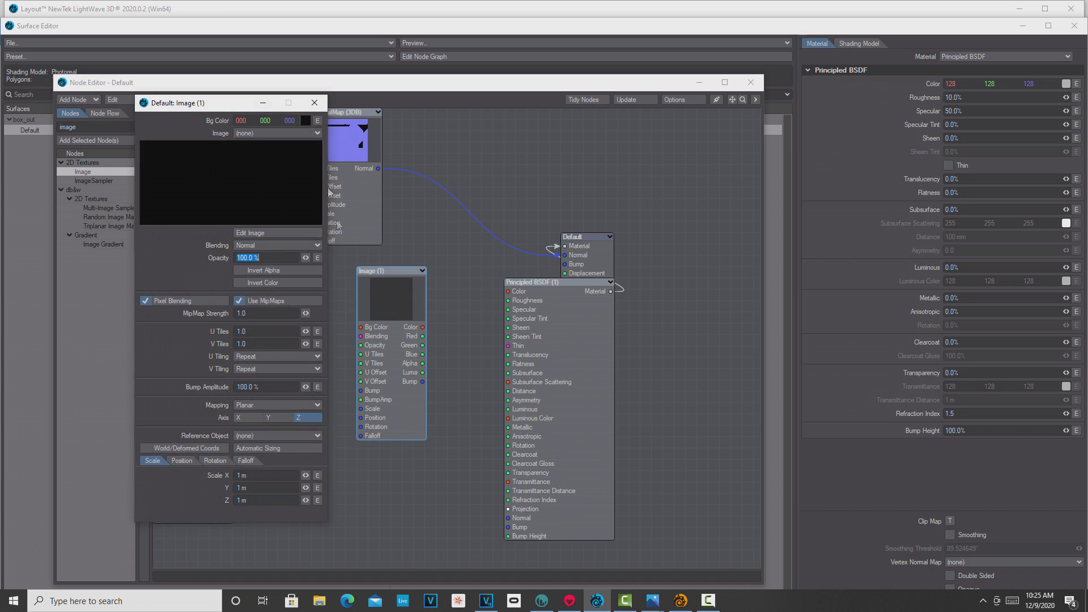
pyautogui.click(306, 133)
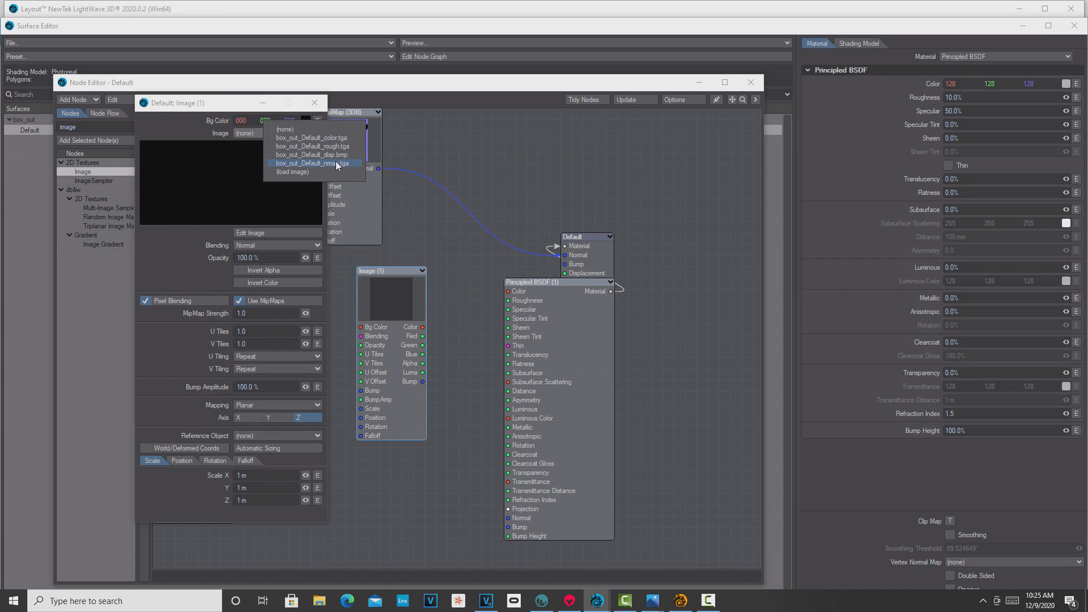
pyautogui.click(340, 140)
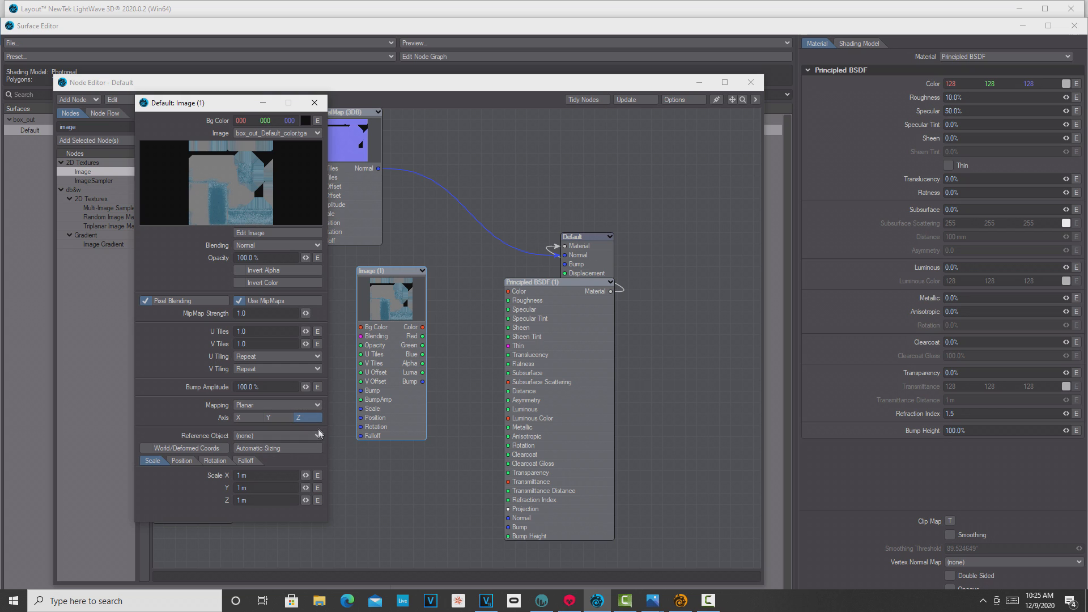
pyautogui.click(316, 405)
pyautogui.click(315, 458)
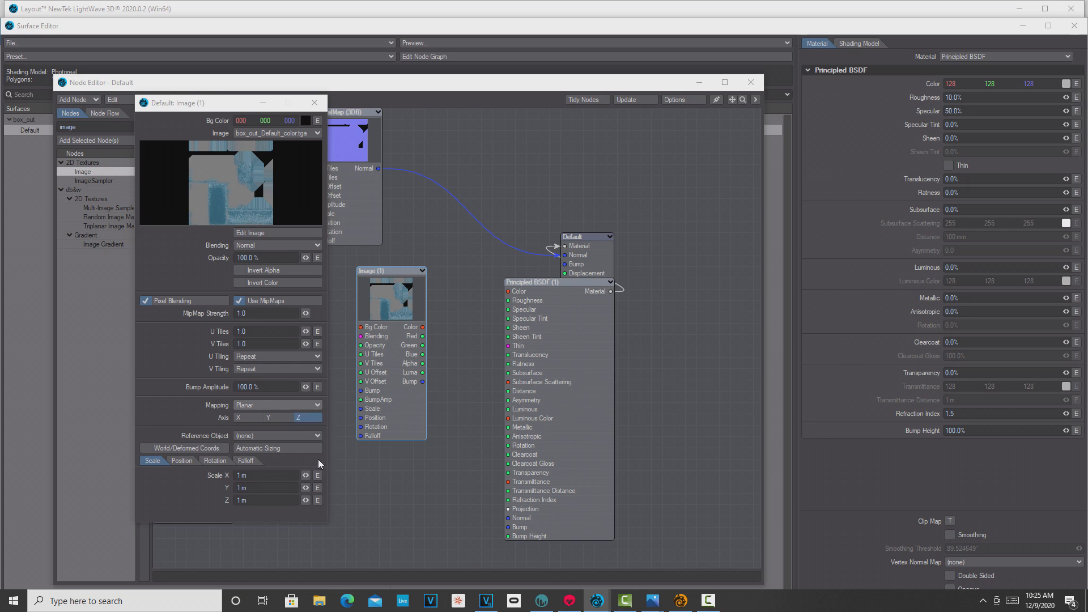
pyautogui.moveTo(423, 327); pyautogui.dragTo(517, 291)
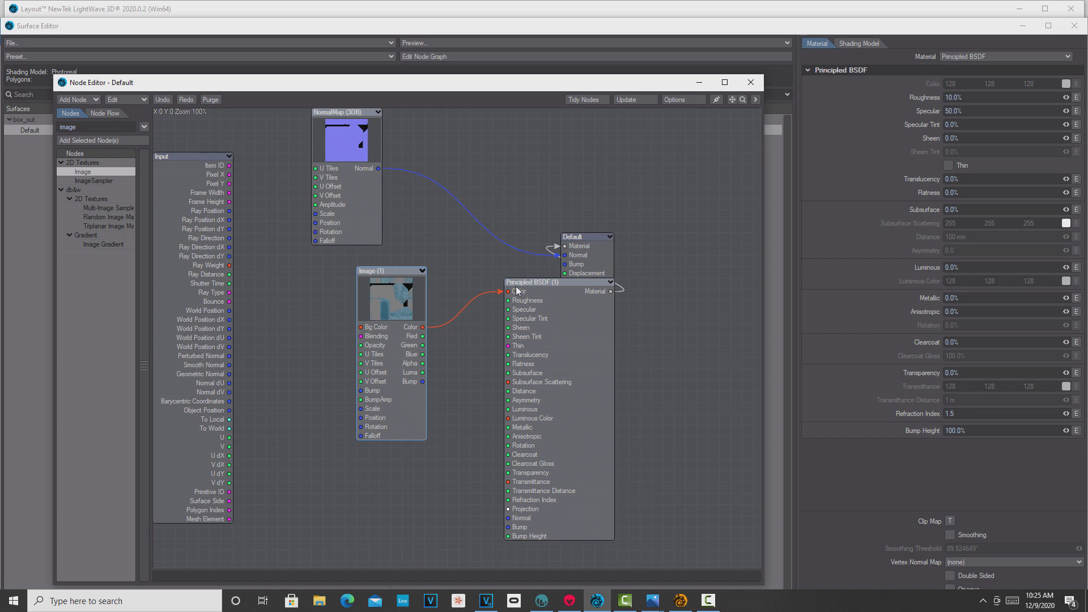
# - Duplicate the color Image node and place the copy between the Input node and the original
pyautogui.rightClick(383, 306)
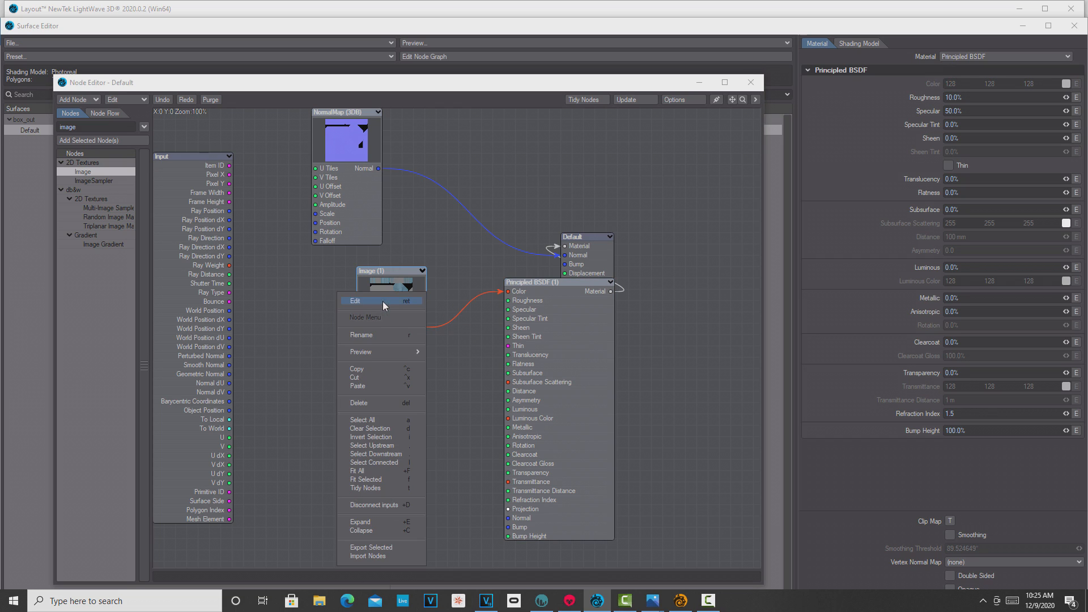
pyautogui.click(375, 369)
pyautogui.rightClick(324, 335)
pyautogui.click(325, 335)
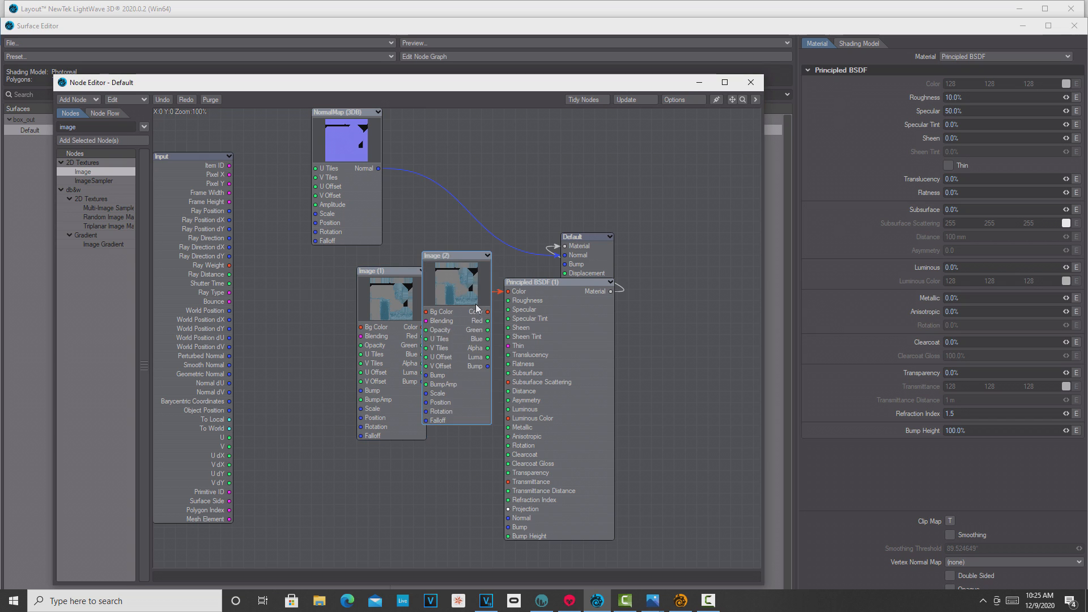
pyautogui.moveTo(476, 309); pyautogui.dragTo(320, 336)
# - Assign box_out_Default_rough.tga to the duplicated Image node and connect its Luma output to the Principled BSDF Roughness input
pyautogui.doubleClick(320, 336)
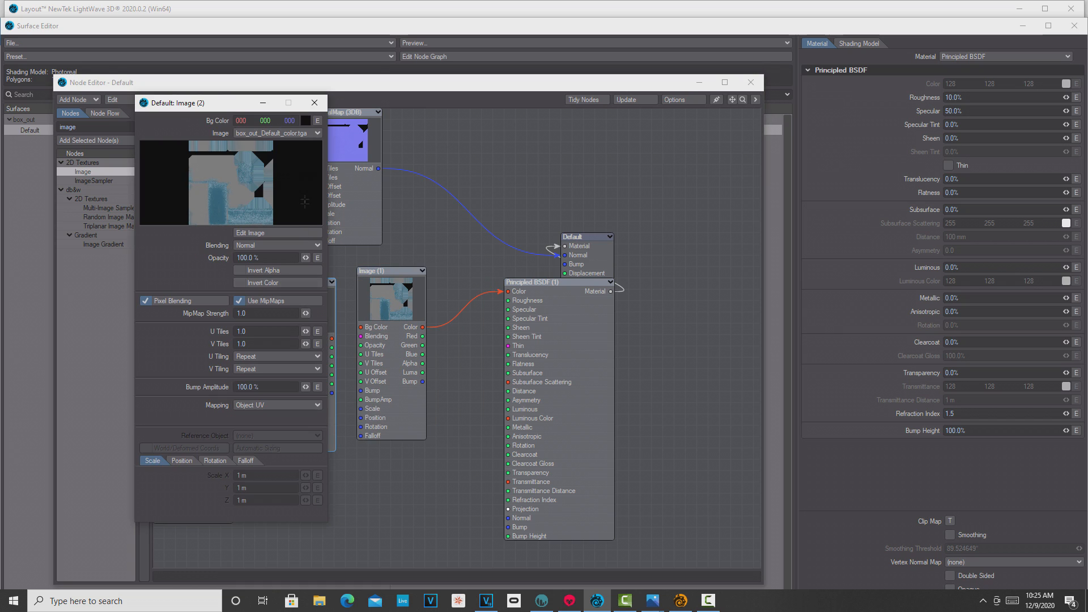
pyautogui.click(316, 133)
pyautogui.click(318, 141)
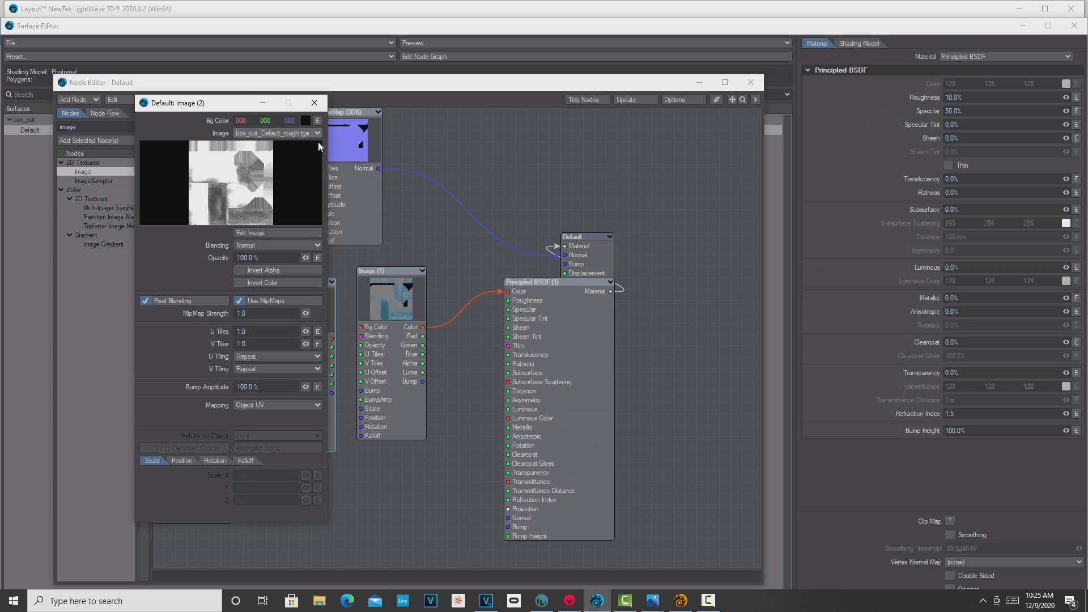
pyautogui.click(267, 105)
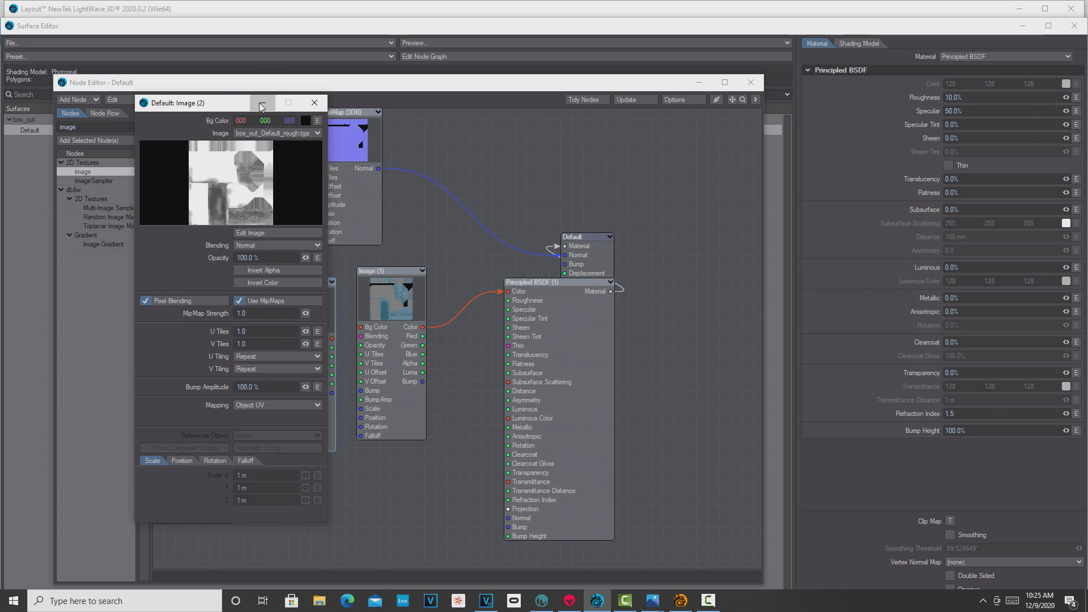
pyautogui.moveTo(333, 384); pyautogui.dragTo(508, 301)
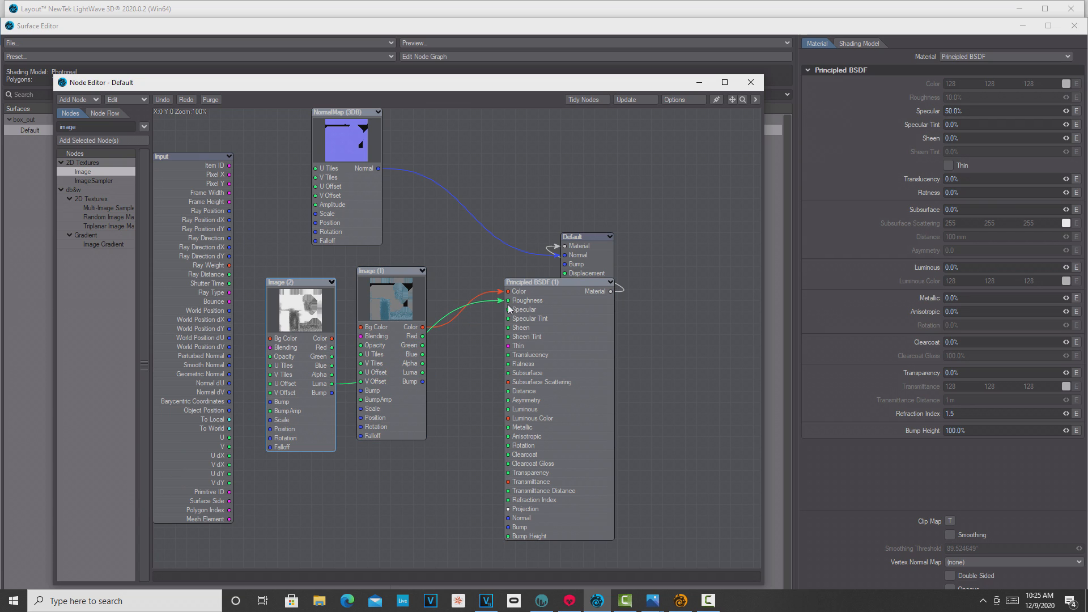
# - Duplicate the color Image node and place the copy in empty space next to the Principled BSDF node
pyautogui.rightClick(305, 314)
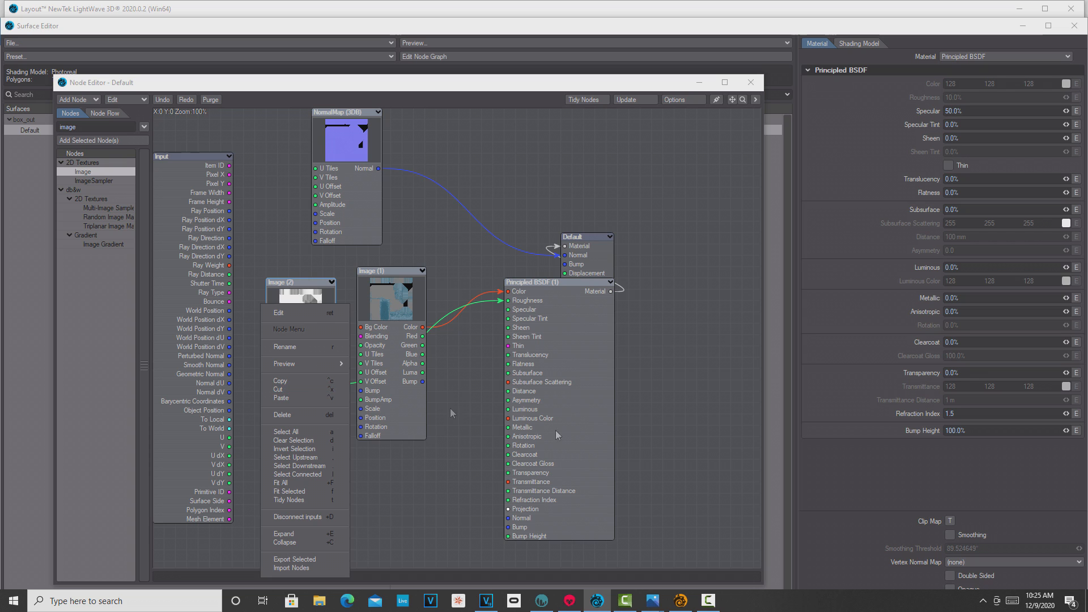
pyautogui.click(460, 381)
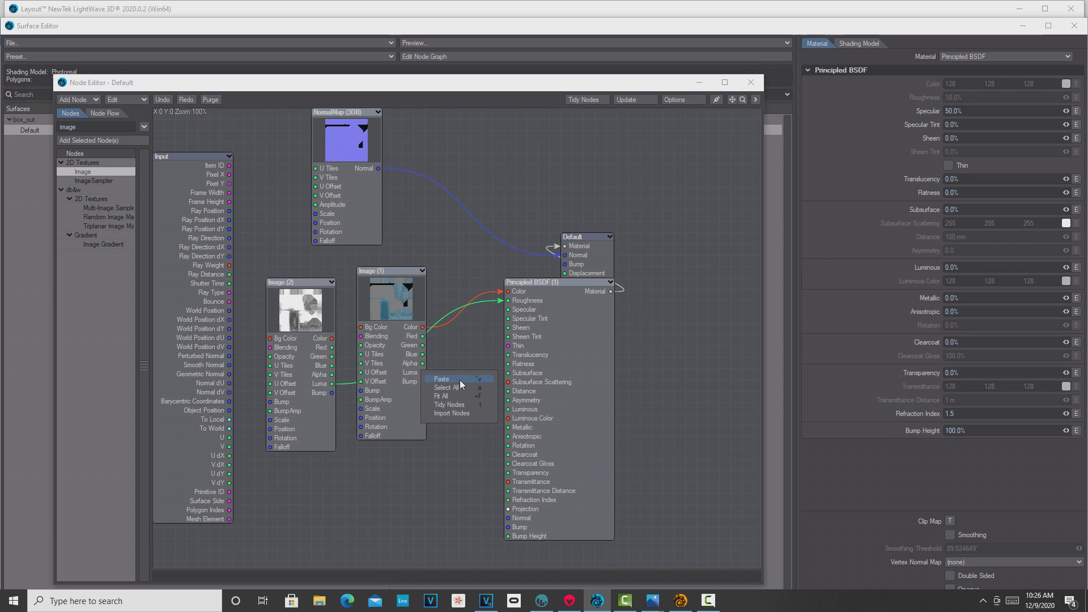
pyautogui.hotkey('ctrl', 'v')
pyautogui.moveTo(462, 346); pyautogui.dragTo(466, 420)
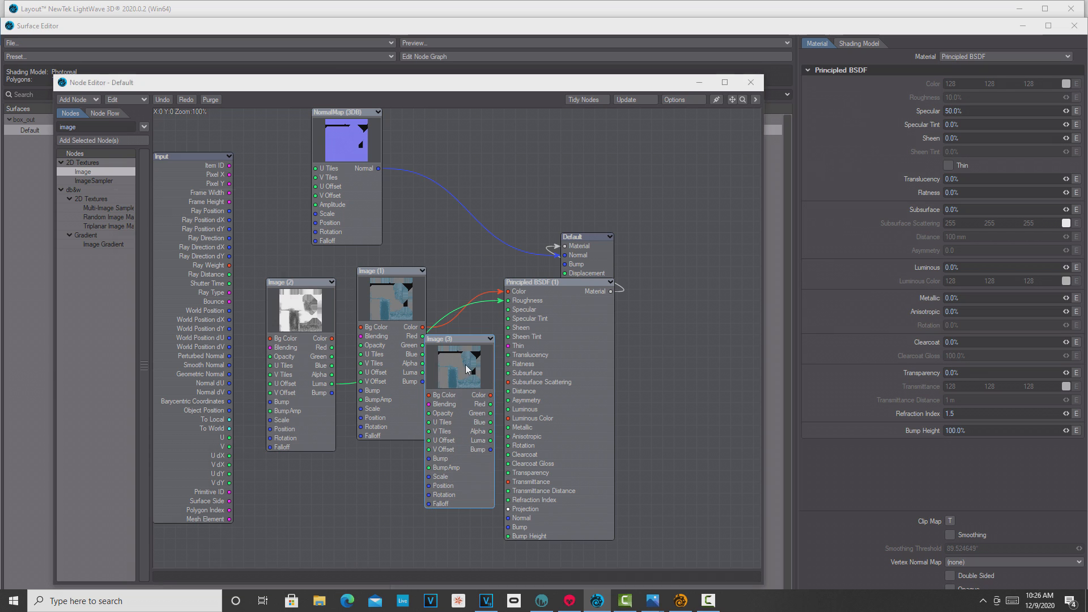
# - Assign box_out_Default_disp.bmp to the new Image node and connect its Bump output to the Principled BSDF Bump input
pyautogui.doubleClick(466, 369)
pyautogui.click(310, 134)
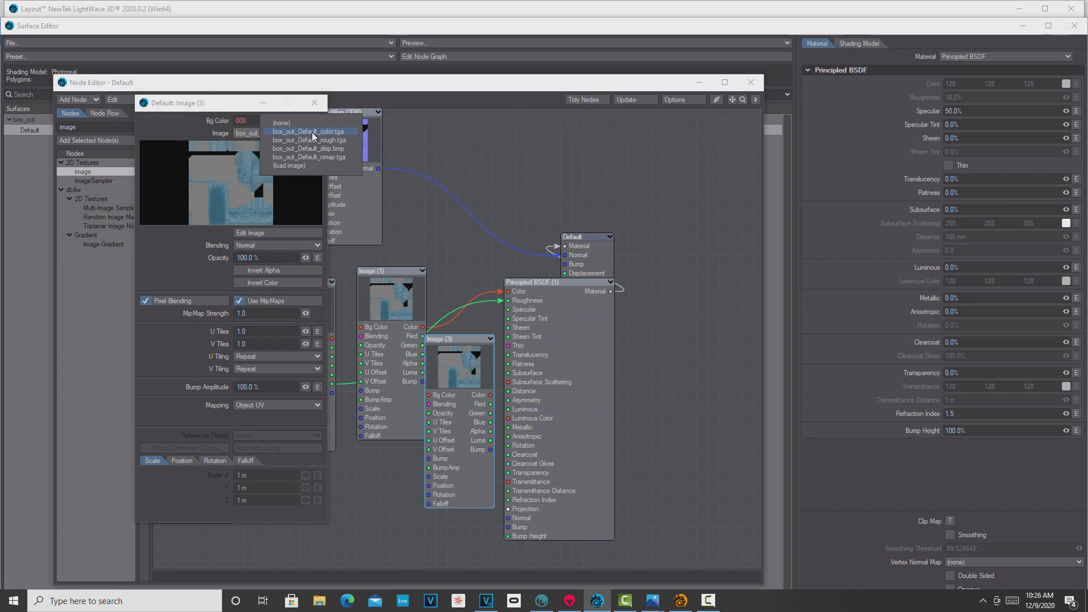
pyautogui.click(319, 150)
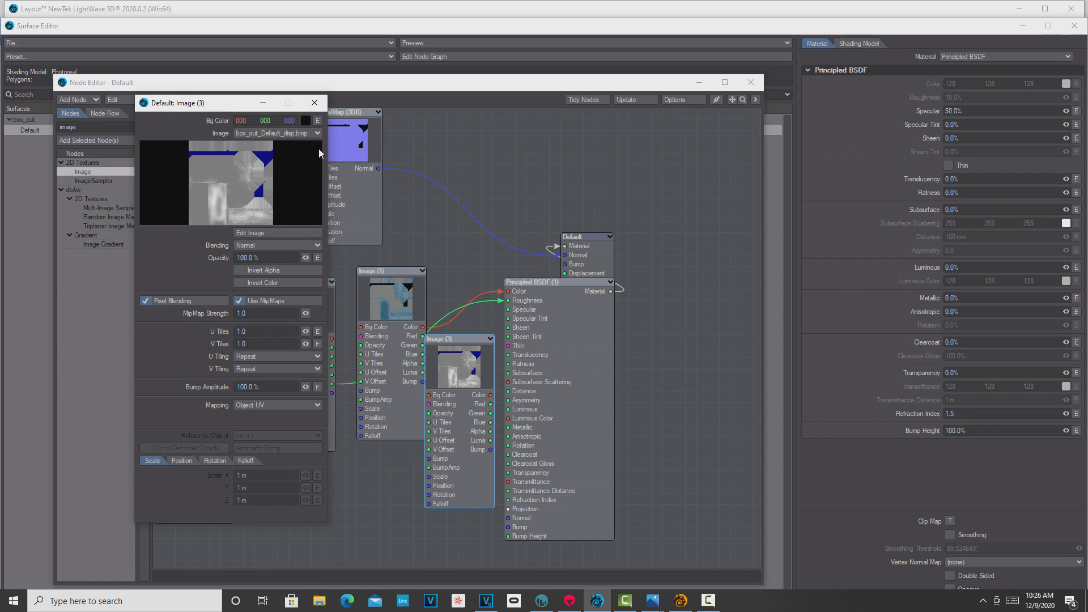
pyautogui.click(313, 105)
pyautogui.moveTo(472, 418); pyautogui.dragTo(511, 527)
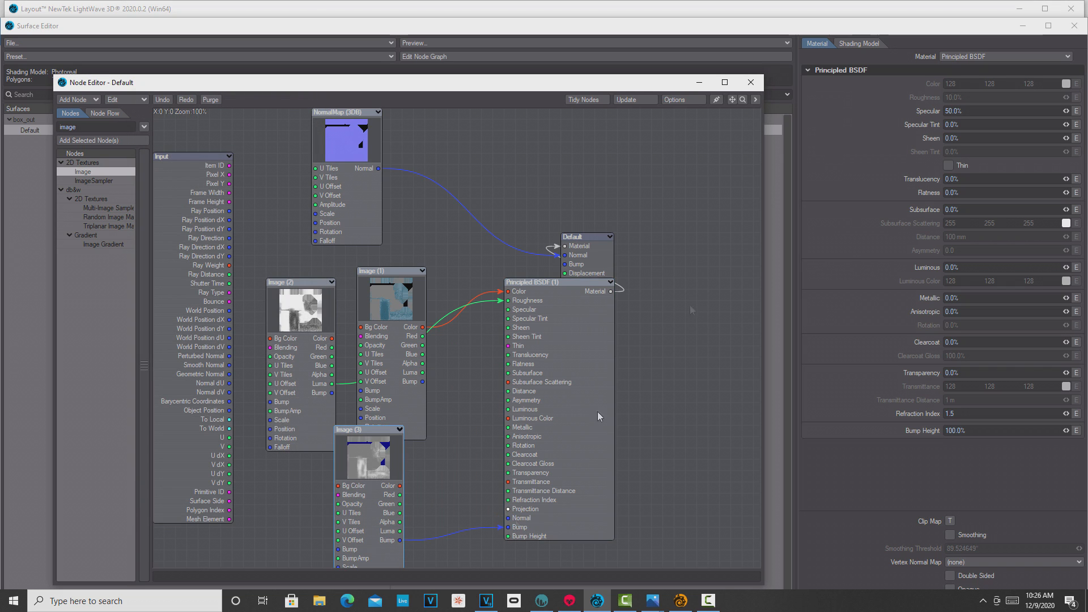
# - Minimize the editors, switch the Perspective viewport to VPR and zoom in on the box
pyautogui.click(700, 84)
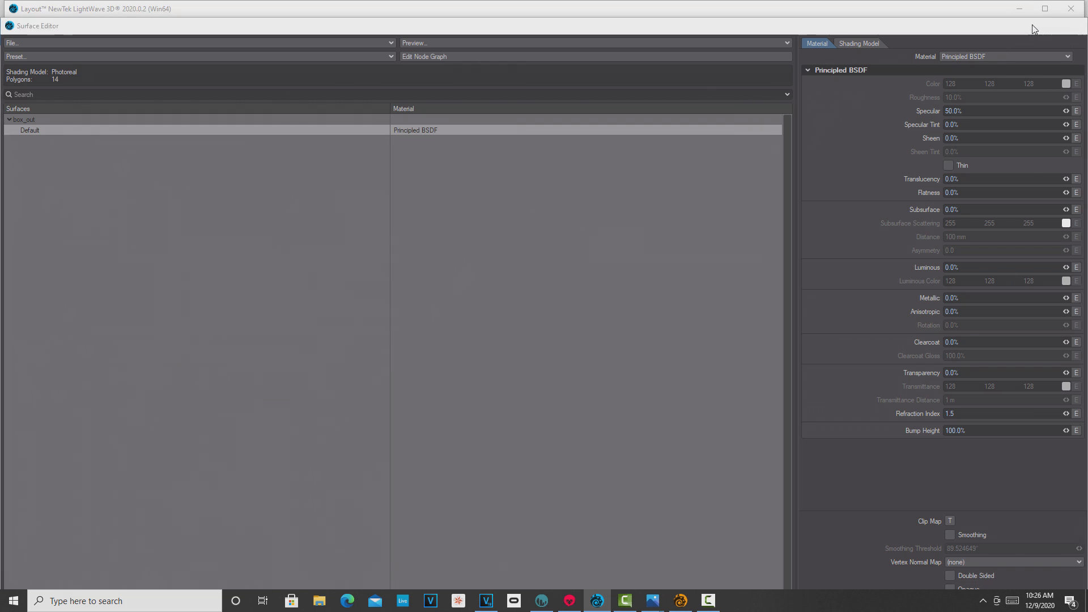
pyautogui.click(1024, 26)
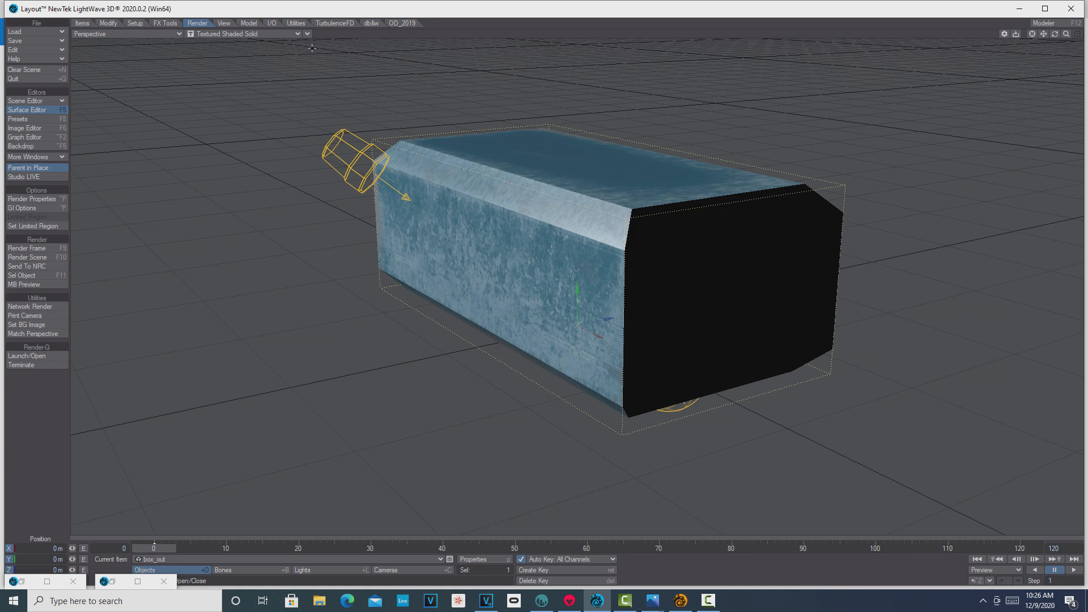
pyautogui.click(295, 33)
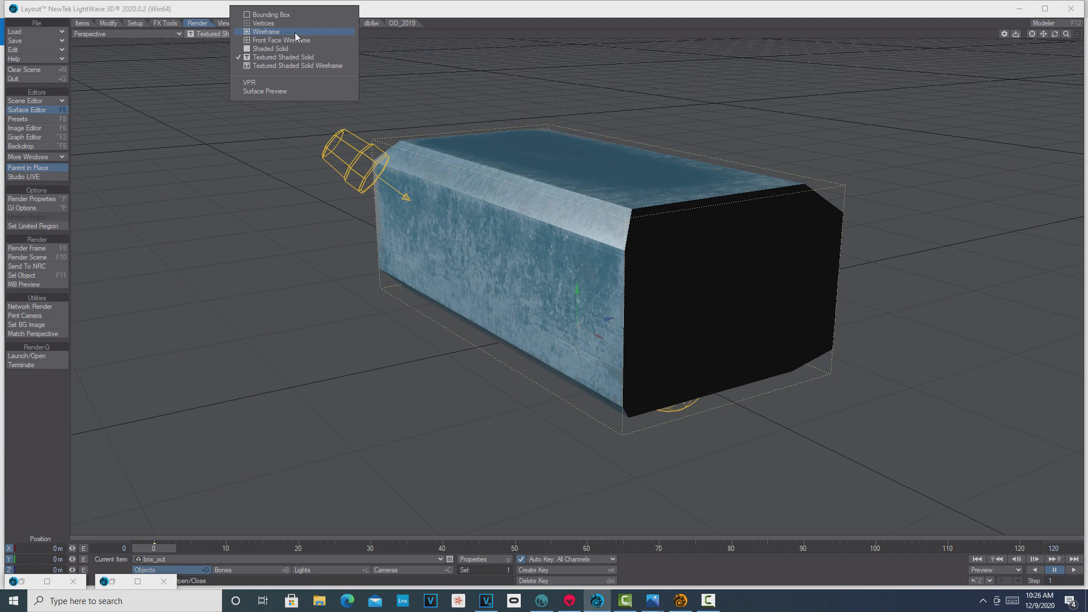
pyautogui.click(280, 84)
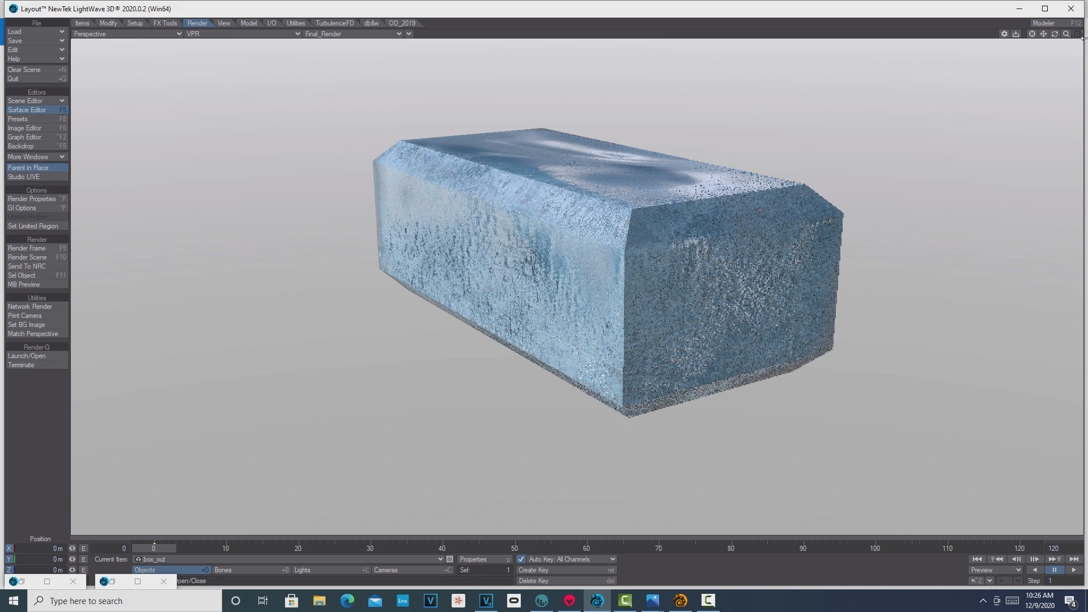
pyautogui.moveTo(1066, 34); pyautogui.dragTo(1045, 54)
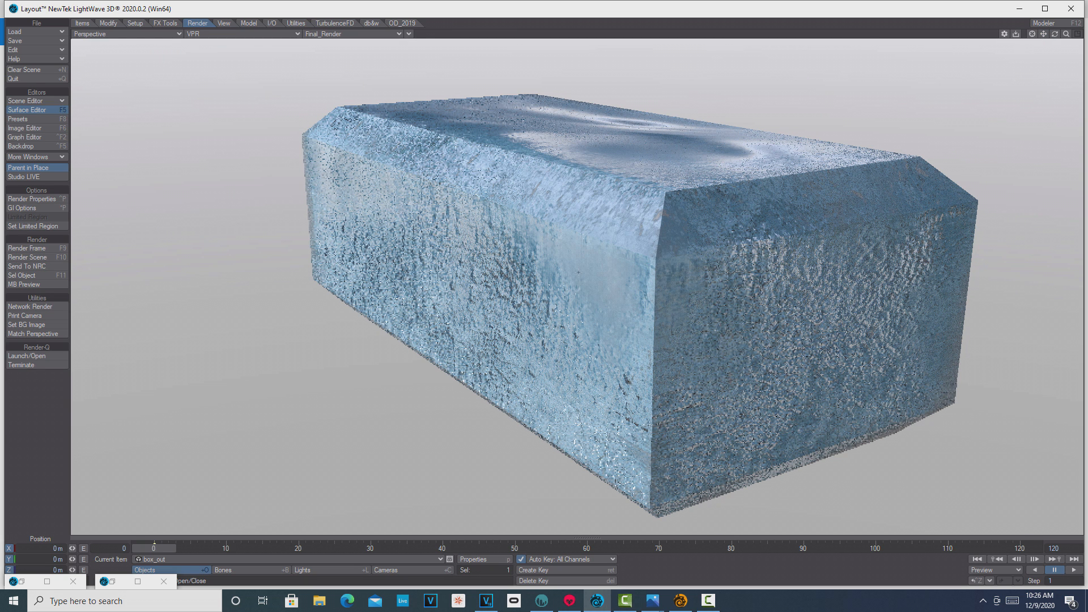
# - Set the displacement Image node's Bump Amplitude to 2.0% and minimize the editors to reveal the VPR render
pyautogui.click(35, 111)
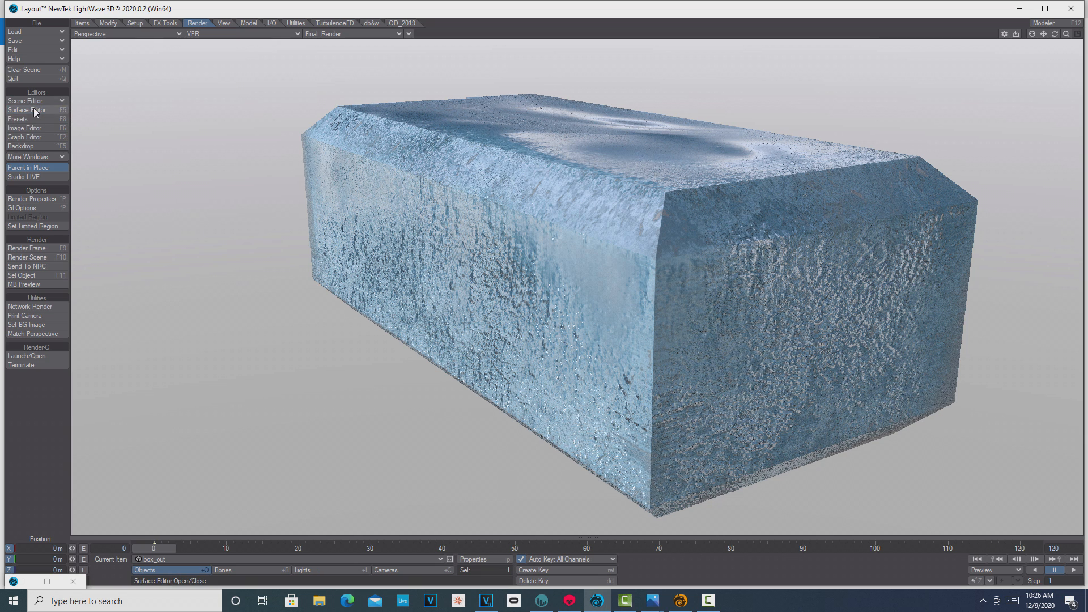
pyautogui.click(35, 111)
pyautogui.click(551, 56)
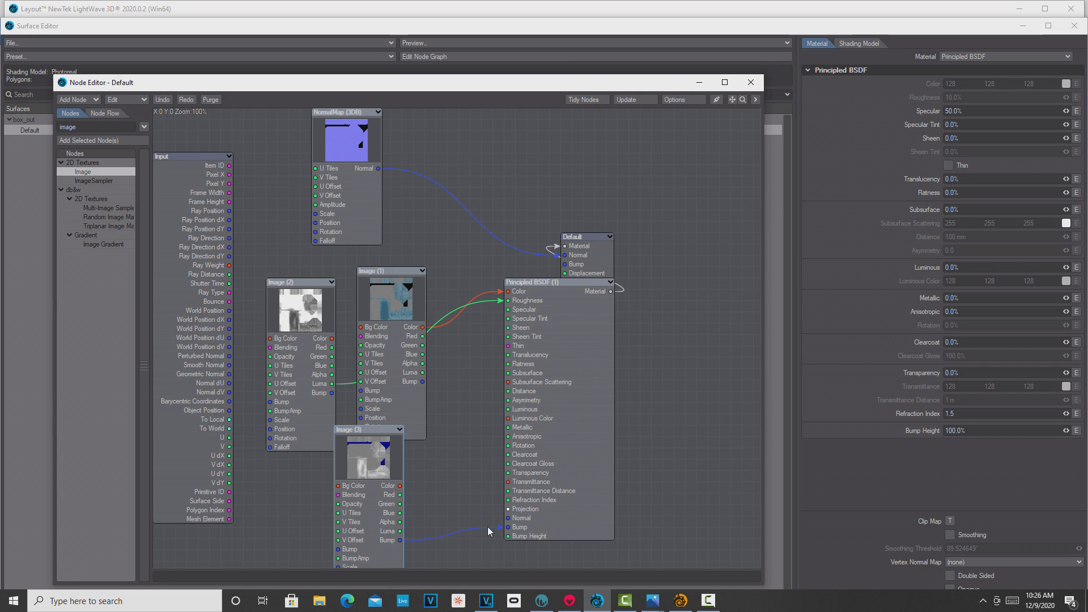
pyautogui.doubleClick(383, 462)
pyautogui.moveTo(301, 387); pyautogui.dragTo(70, 386)
pyautogui.click(1024, 25)
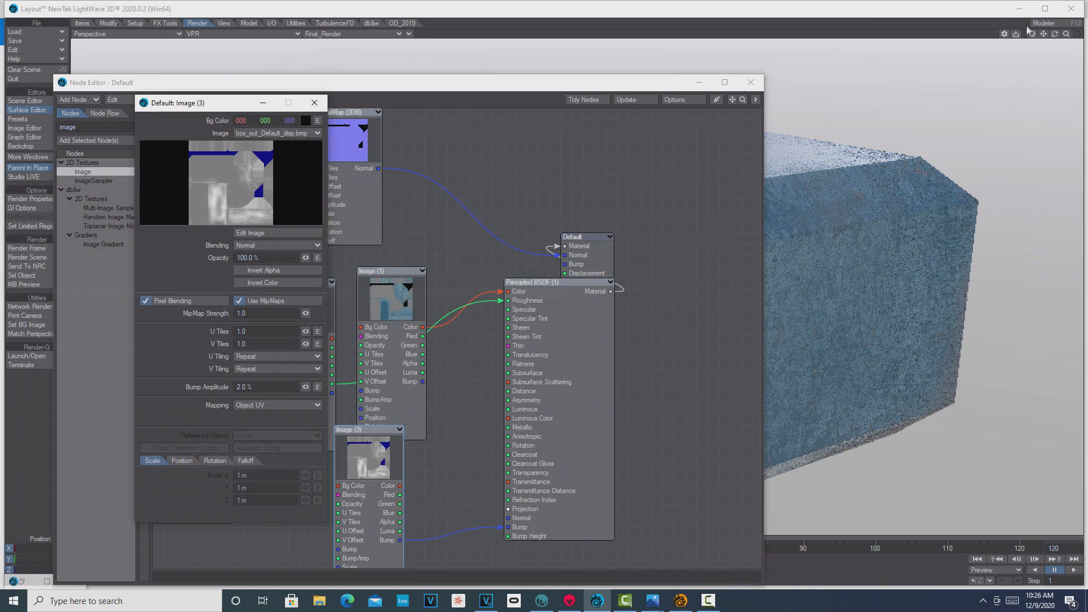
pyautogui.click(697, 82)
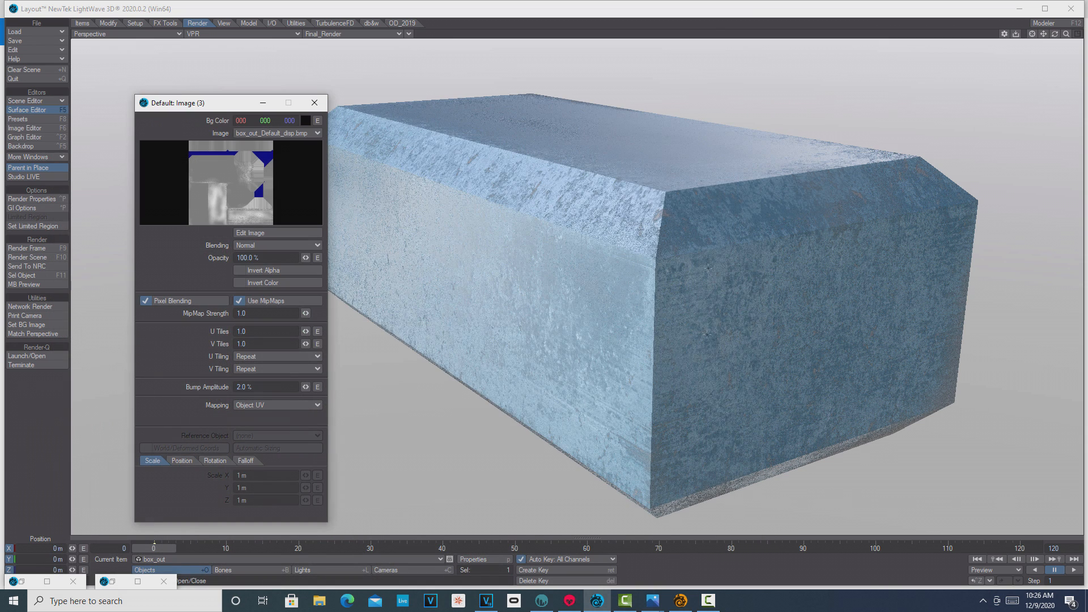
# - Disable the Backdrop environment in the Effects settings
pyautogui.click(21, 146)
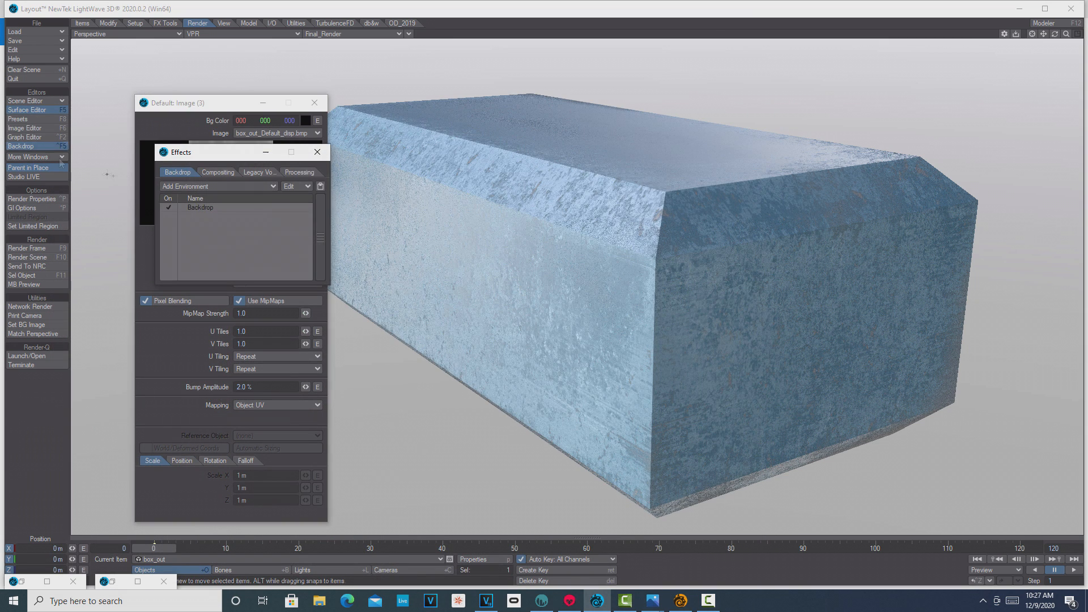
pyautogui.click(171, 208)
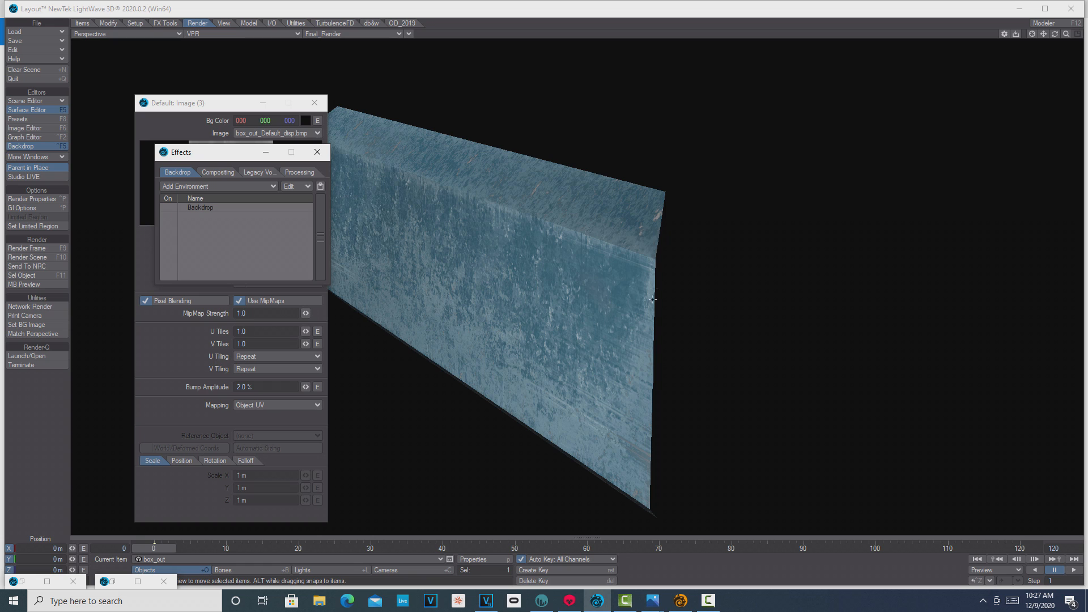
pyautogui.moveTo(267, 103); pyautogui.dragTo(285, 91)
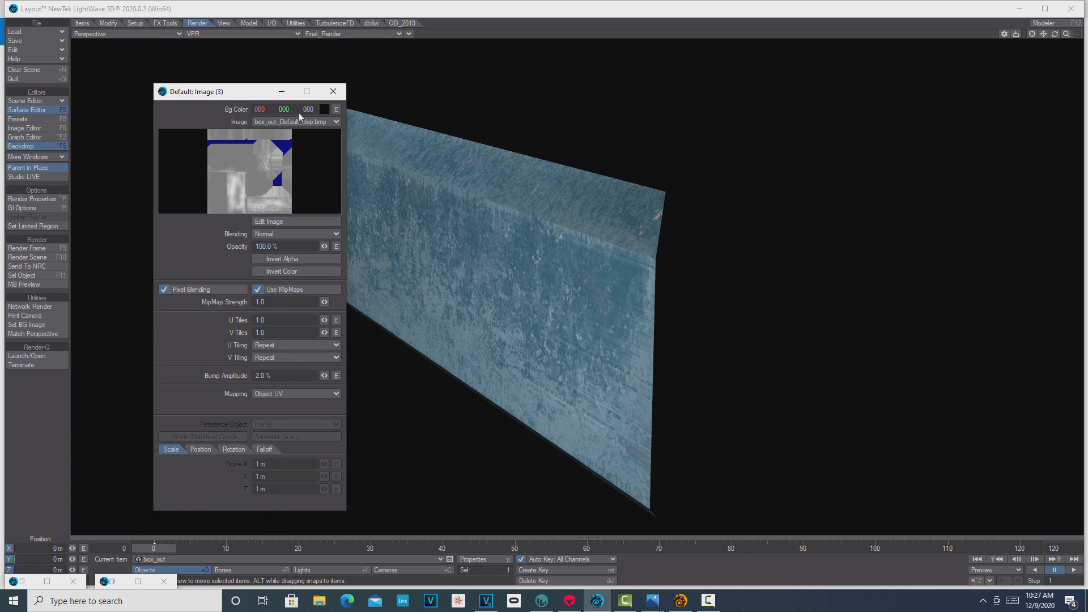
# - Reduce the opacity of the box_out_Default_rough.tga Image node to 11.5%, moving the editors clear of the render
pyautogui.click(36, 110)
pyautogui.moveTo(696, 25); pyautogui.dragTo(619, 277)
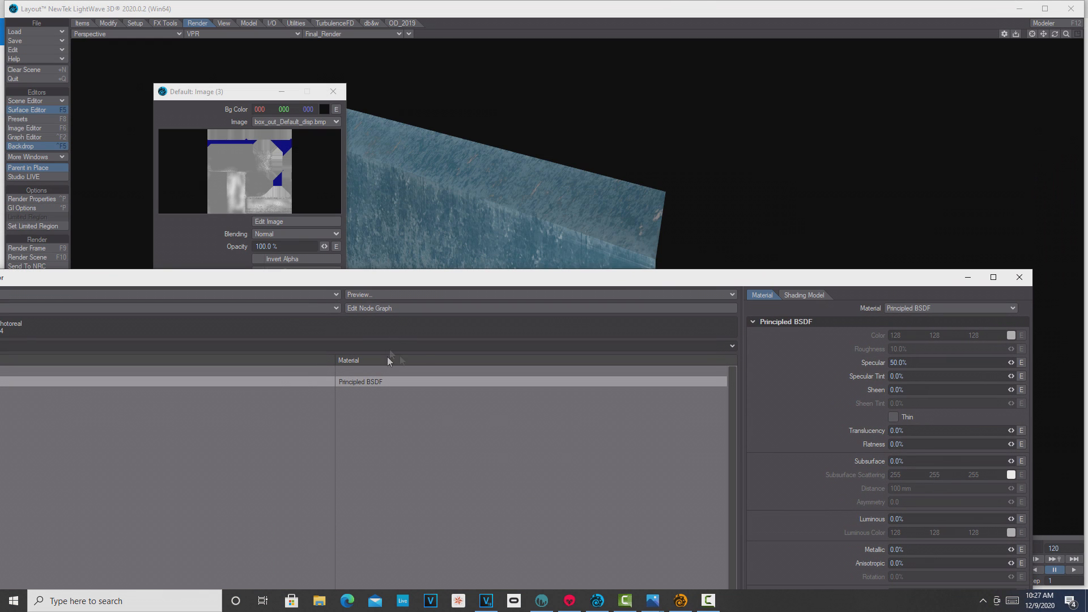
pyautogui.click(400, 307)
pyautogui.click(307, 318)
pyautogui.doubleClick(307, 315)
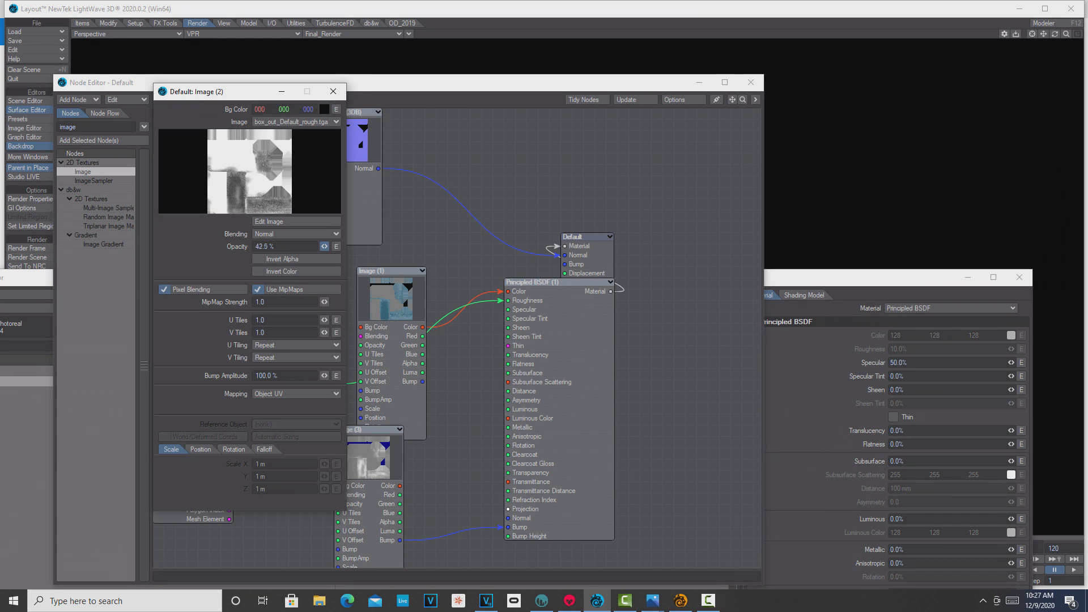
pyautogui.moveTo(324, 246); pyautogui.dragTo(251, 398)
pyautogui.moveTo(666, 82); pyautogui.dragTo(544, 413)
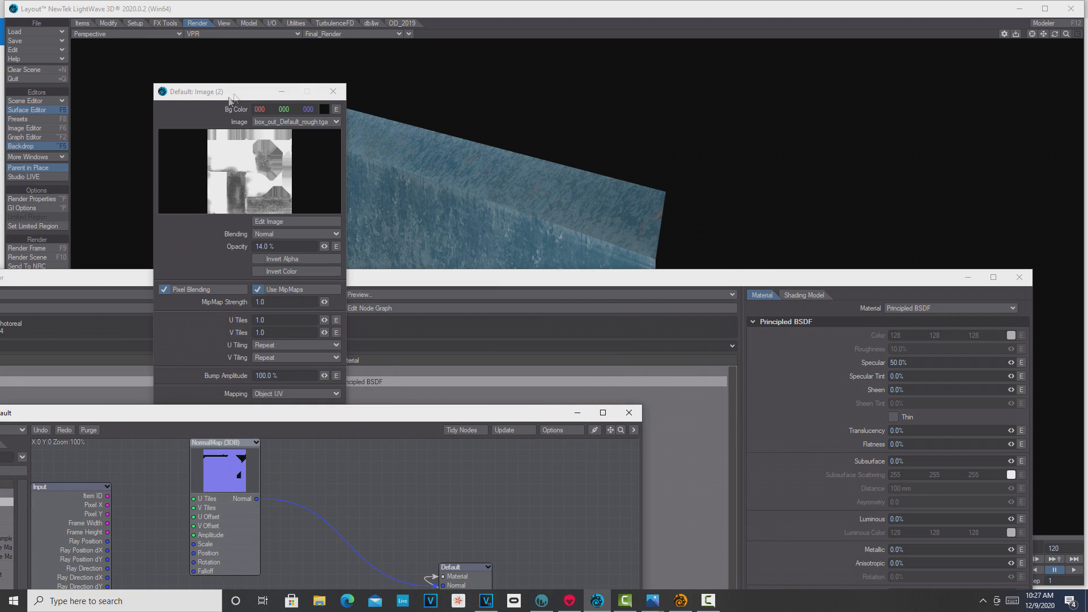
pyautogui.moveTo(228, 97); pyautogui.dragTo(206, 56)
pyautogui.moveTo(301, 205); pyautogui.dragTo(302, 204)
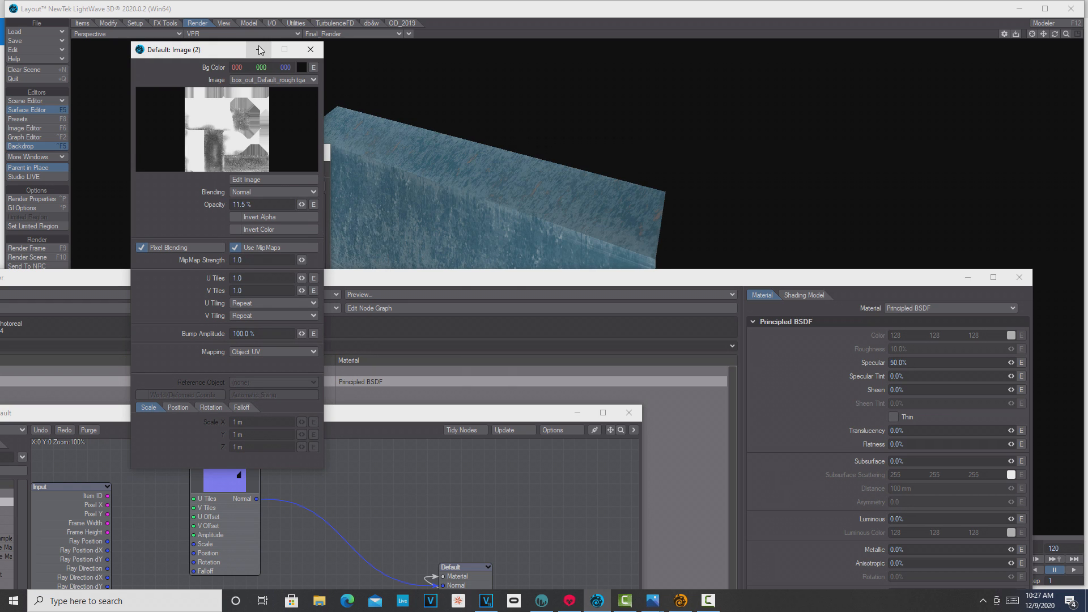
pyautogui.click(260, 50)
# - Reopen the node graph and review the settings of the roughness and displacement Image nodes
pyautogui.moveTo(457, 287); pyautogui.dragTo(507, 138)
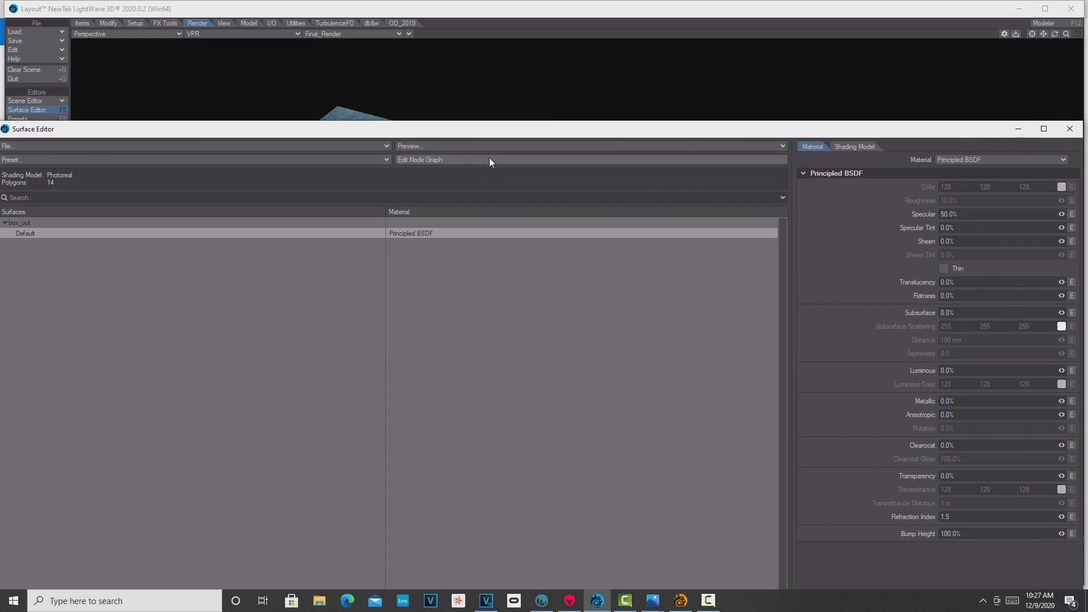
pyautogui.moveTo(315, 412); pyautogui.dragTo(361, 96)
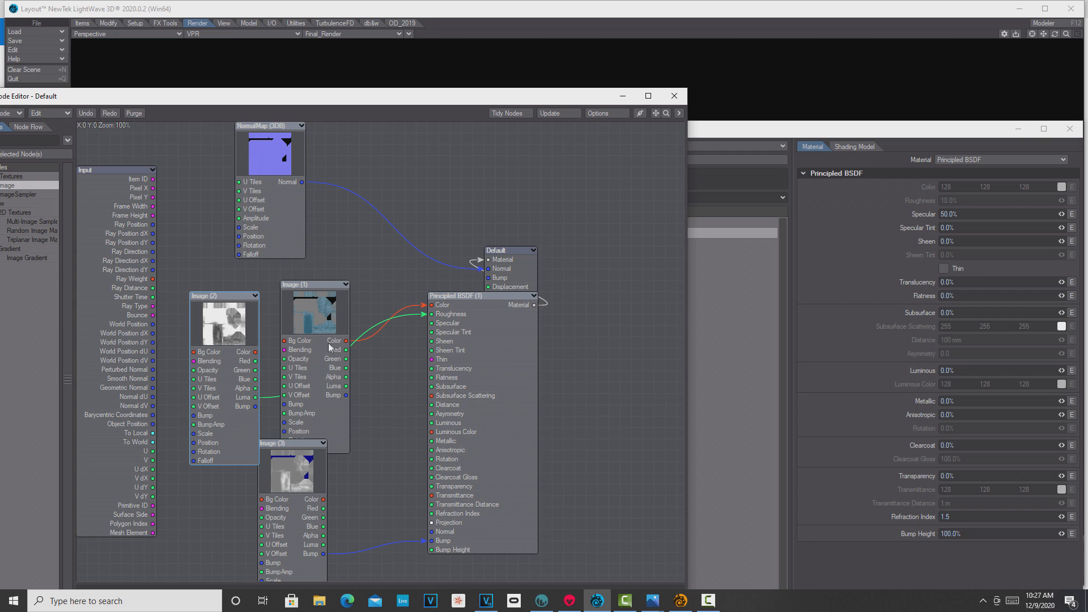
pyautogui.doubleClick(237, 335)
pyautogui.click(261, 49)
pyautogui.doubleClick(289, 470)
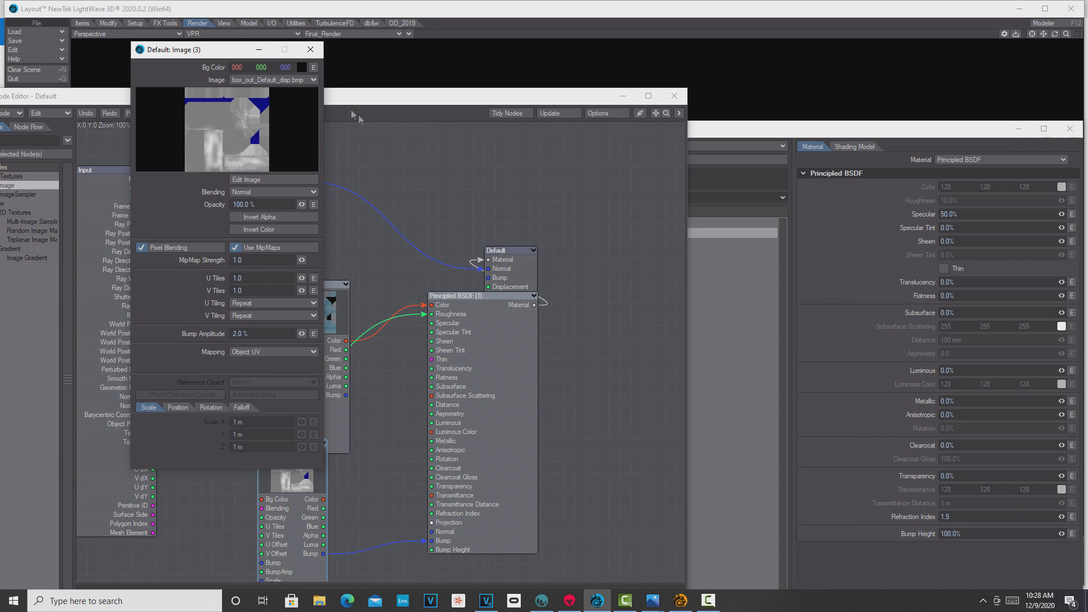
pyautogui.click(259, 50)
# - Increase the saturation of box_out_Default_color.tga slightly in the Image Editor
pyautogui.doubleClick(329, 326)
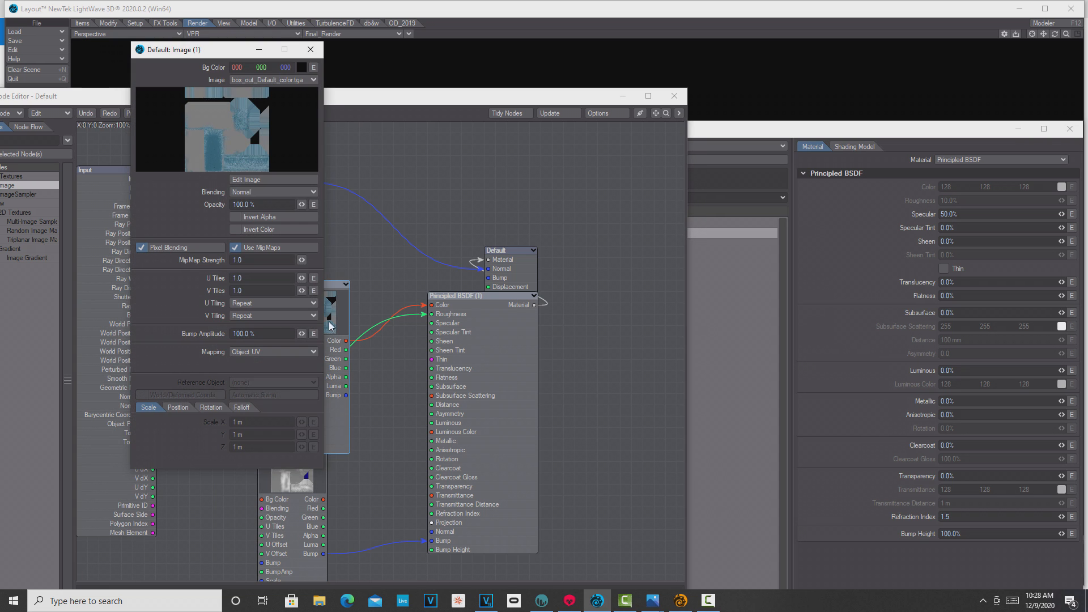
pyautogui.click(246, 180)
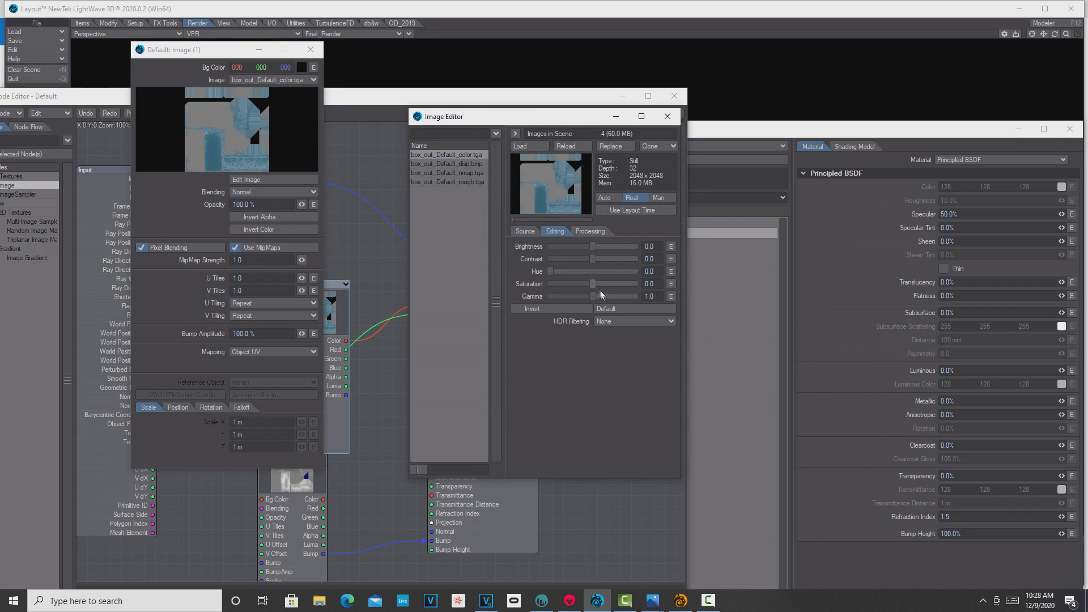
pyautogui.moveTo(600, 291)
pyautogui.mouseDown()
pyautogui.moveTo(611, 289)
pyautogui.moveTo(601, 286)
pyautogui.mouseUp()
pyautogui.click(616, 117)
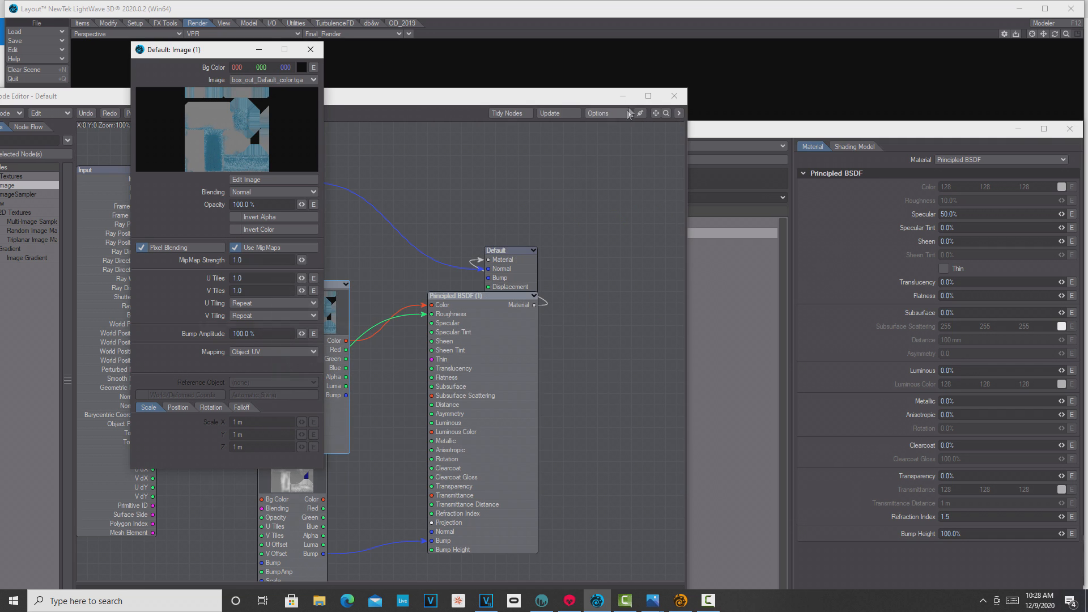
pyautogui.click(259, 49)
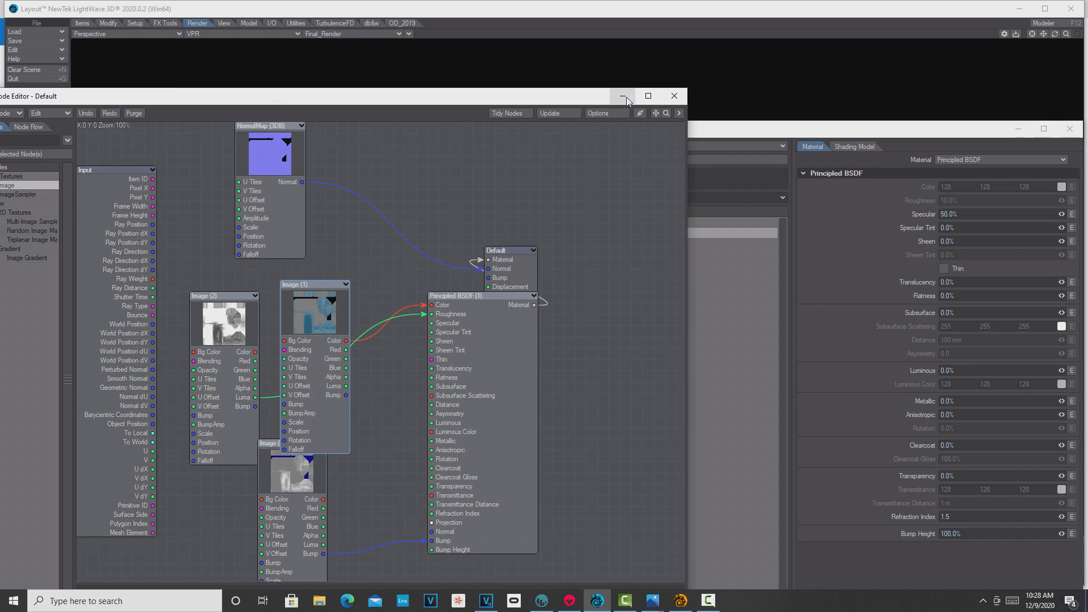
# - Minimize the Node Editor, Surface Editor and Effects windows to clear the VPR viewport
pyautogui.click(627, 101)
pyautogui.moveTo(678, 130); pyautogui.dragTo(564, 411)
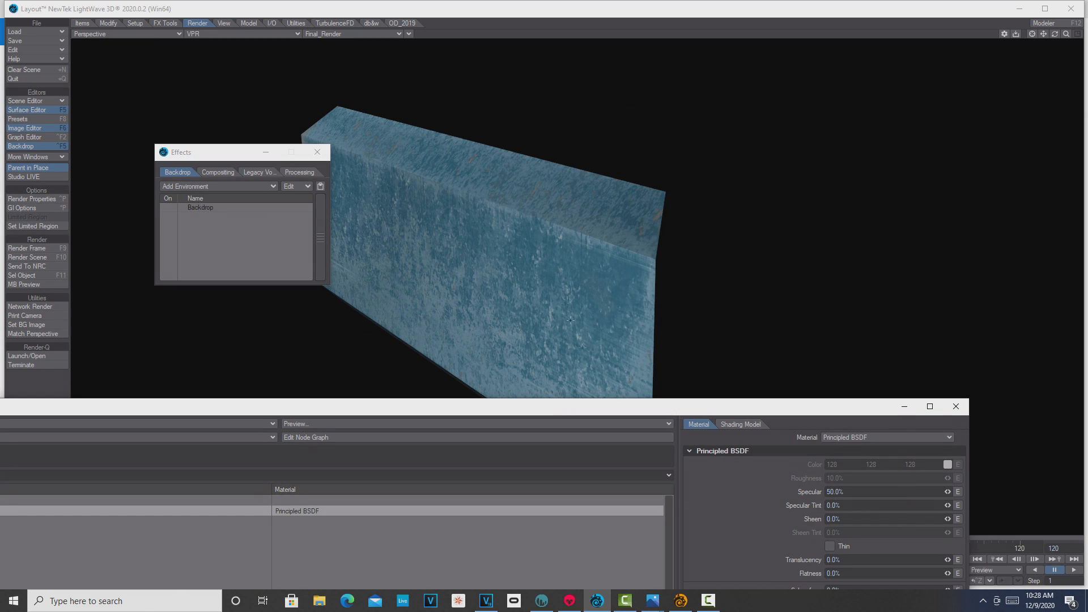
pyautogui.click(906, 410)
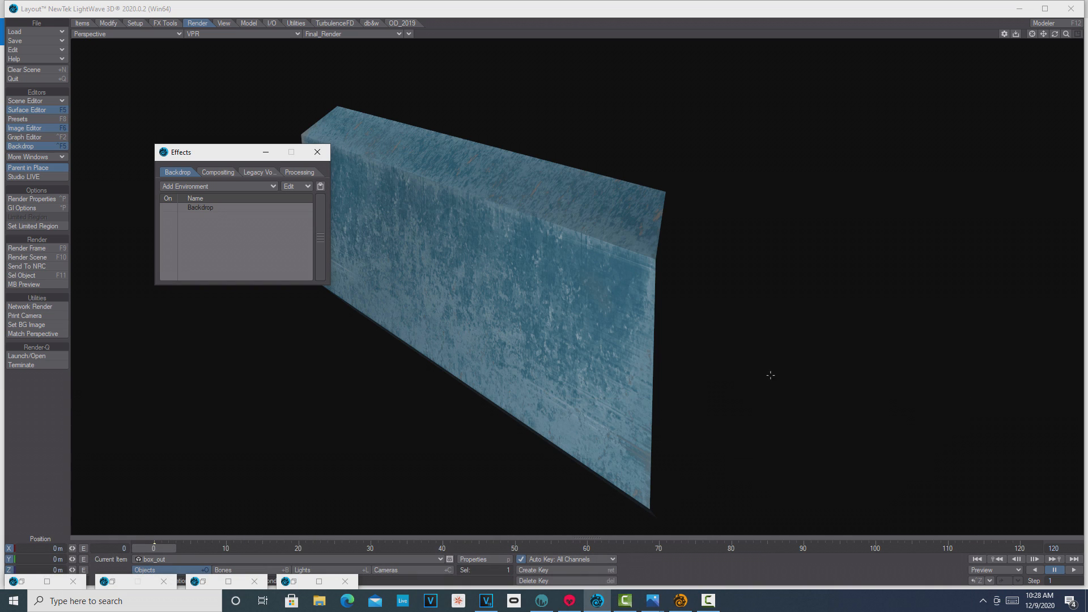
pyautogui.click(266, 152)
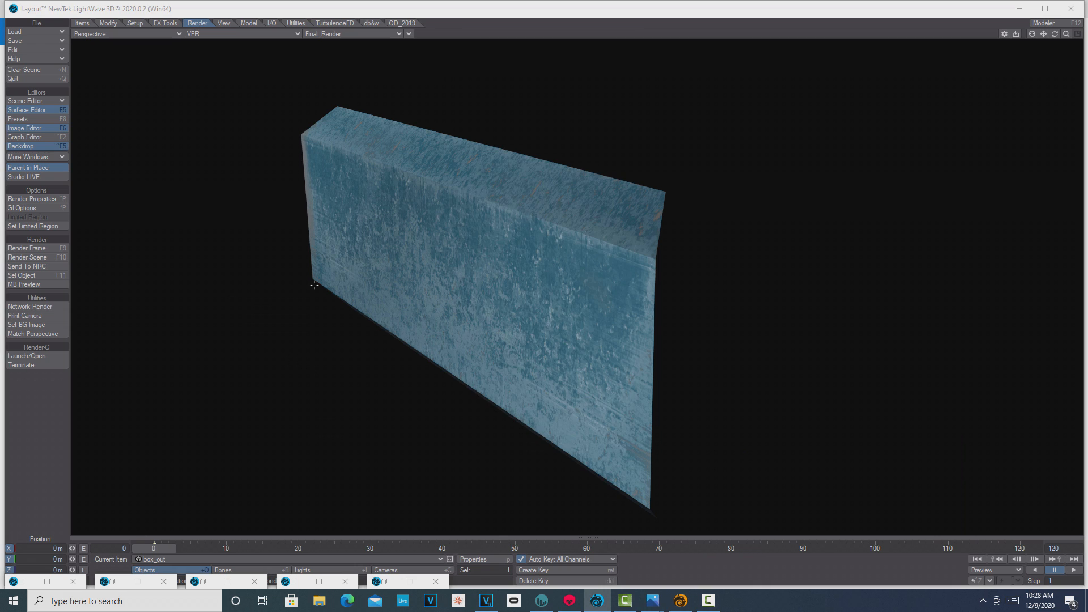
# - Apply a color space Quick Preset in Preferences that uses sRGB for 8-bit files, display and final render
pyautogui.press('o')
pyautogui.click(594, 104)
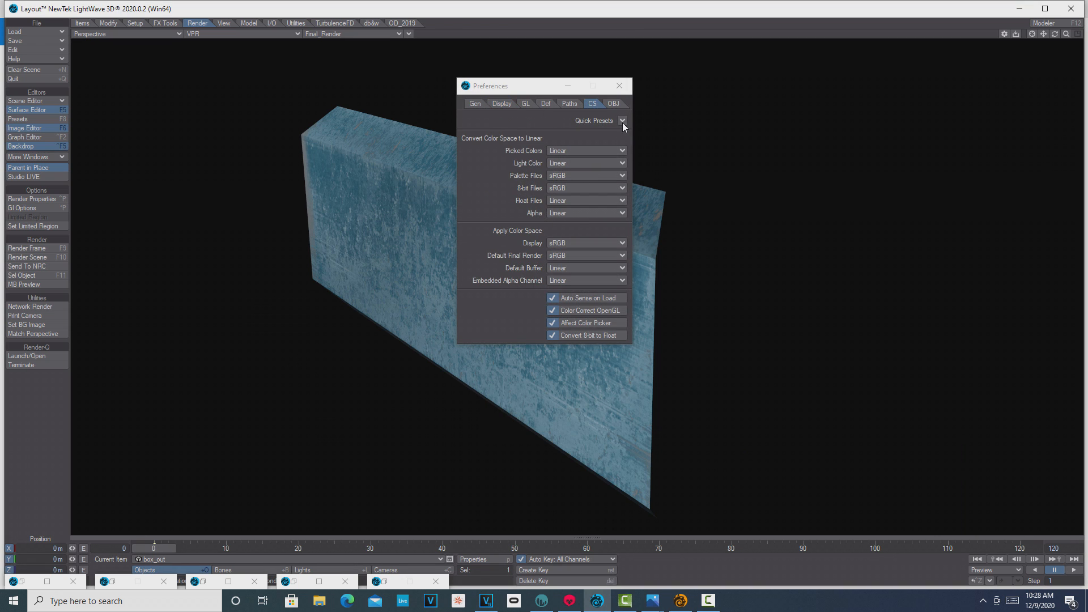
pyautogui.click(623, 121)
pyautogui.click(600, 122)
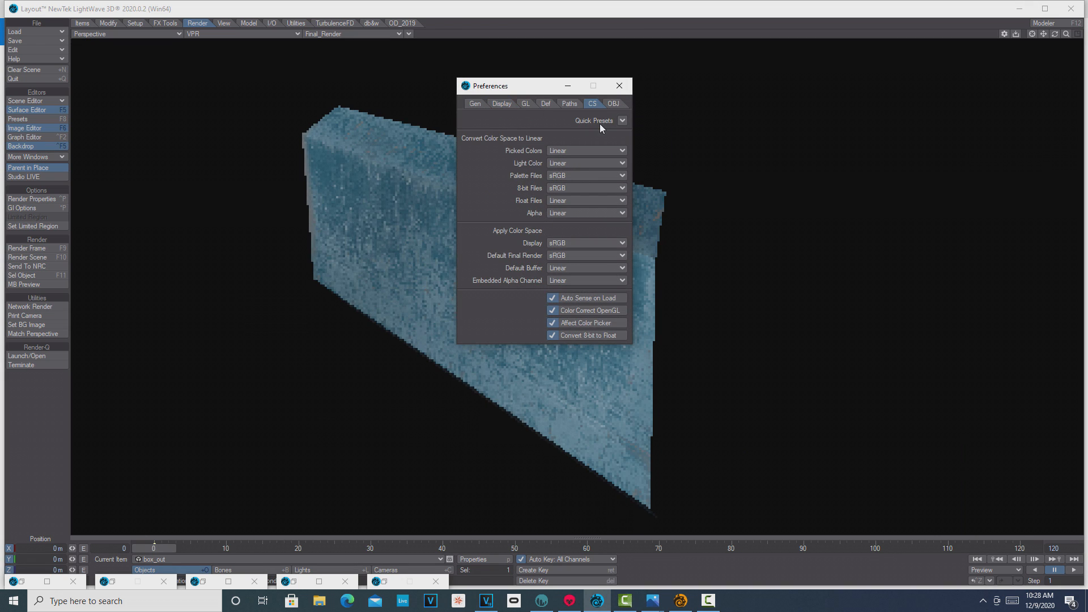
pyautogui.click(568, 86)
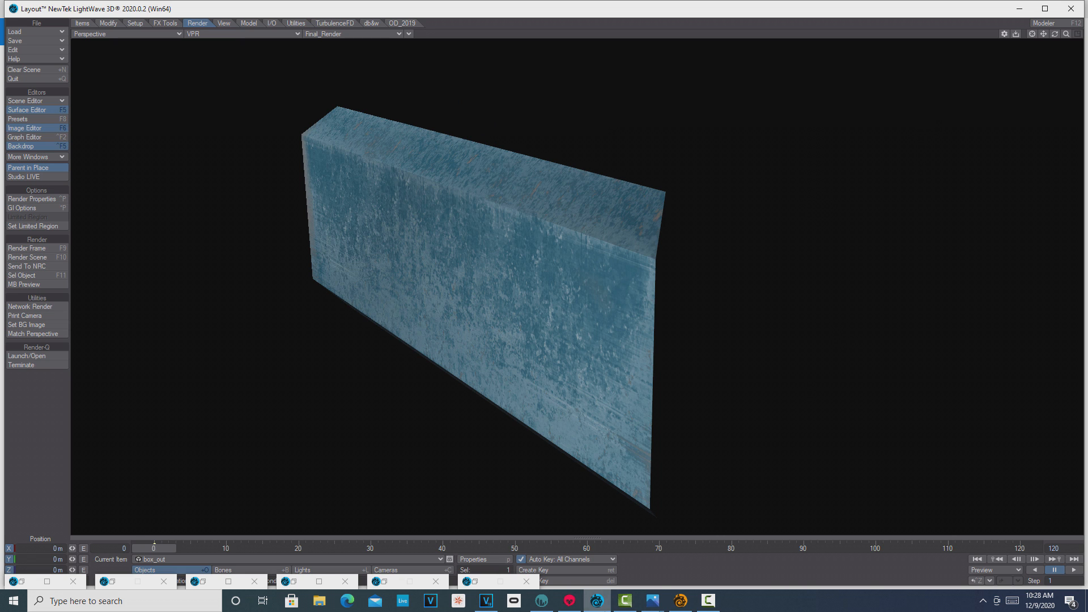
# - Switch to 3D-Coat in a smaller window, compare the painted box with the LightWave render, and return to LightWave Layout
pyautogui.click(541, 601)
pyautogui.doubleClick(948, 7)
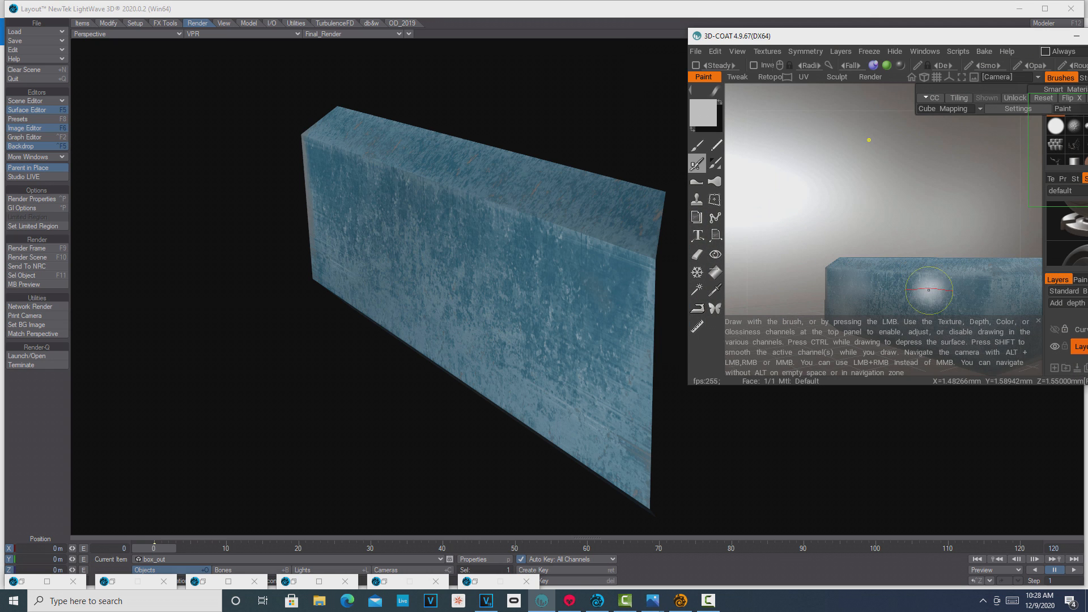
pyautogui.scroll(-3, 879, 215)
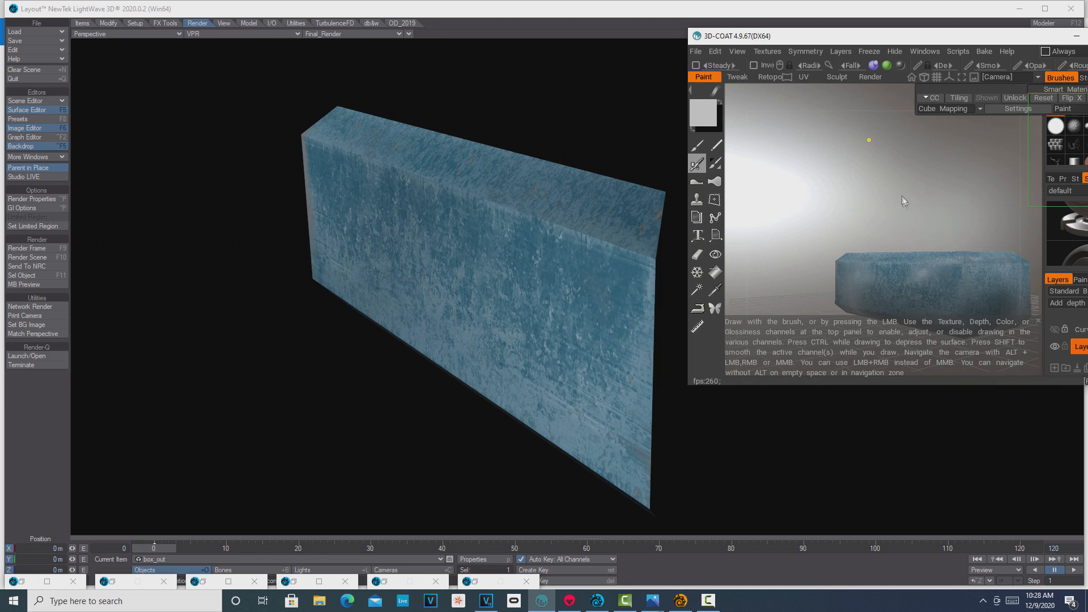
pyautogui.moveTo(851, 200); pyautogui.dragTo(784, 176)
pyautogui.moveTo(783, 177); pyautogui.dragTo(711, 167, button='middle')
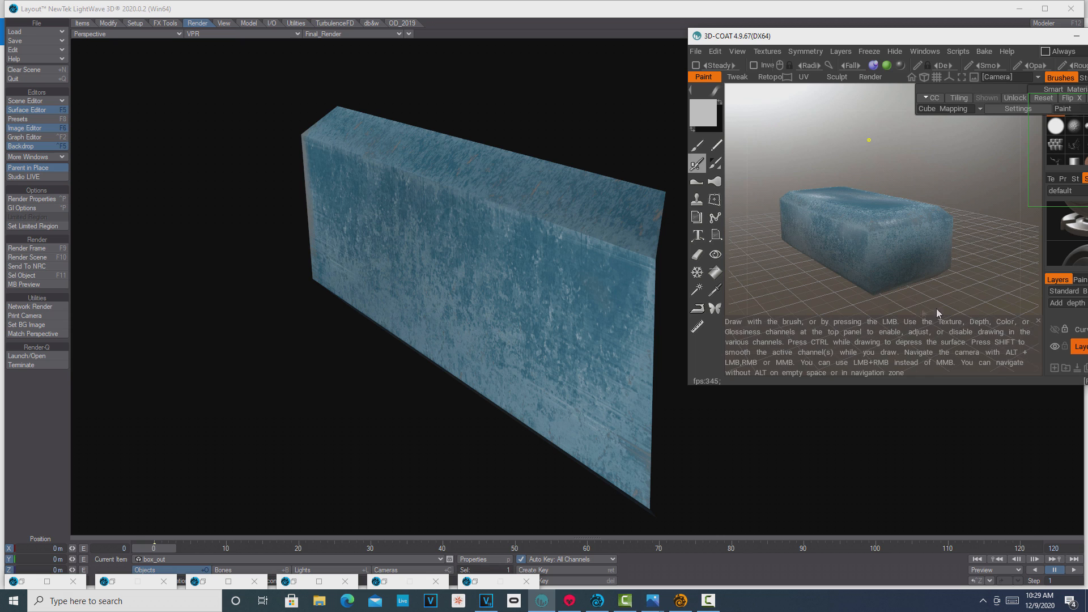
pyautogui.moveTo(818, 132)
pyautogui.mouseDown()
pyautogui.moveTo(837, 130)
pyautogui.moveTo(849, 112)
pyautogui.moveTo(847, 131)
pyautogui.mouseUp()
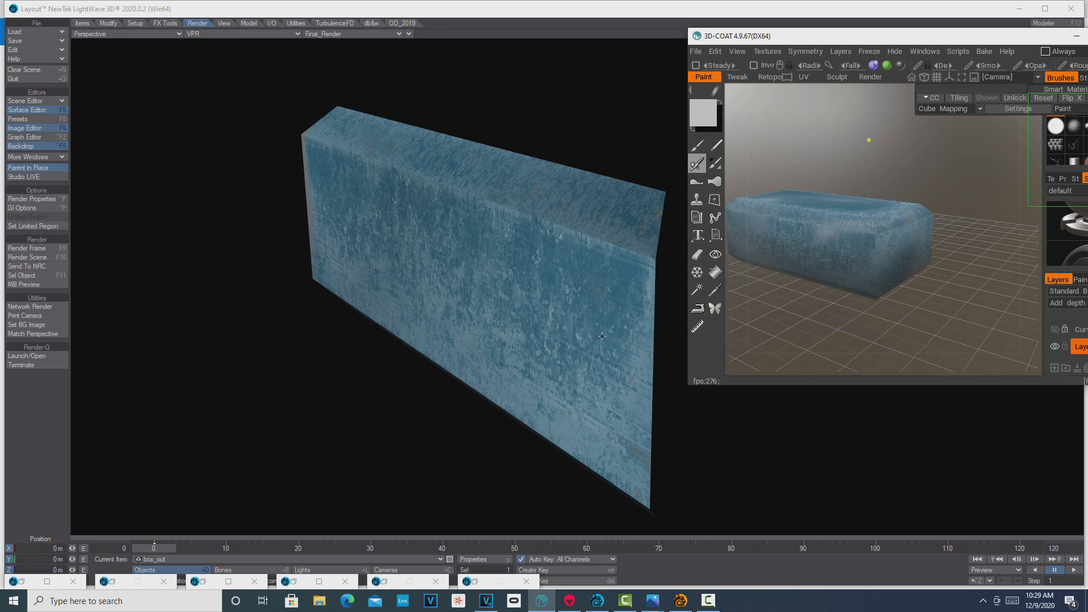
pyautogui.click(598, 602)
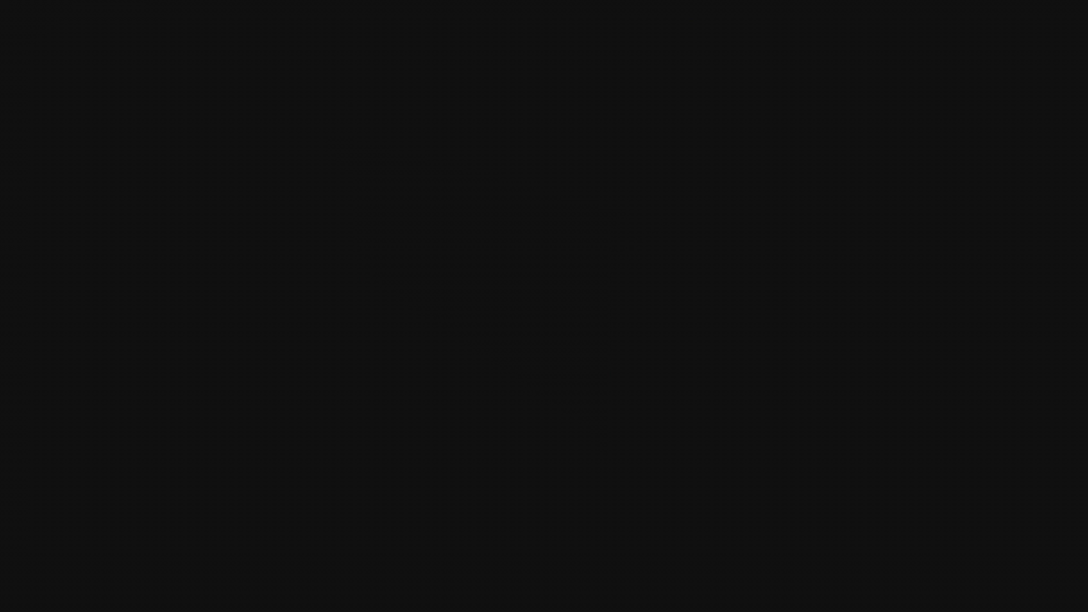